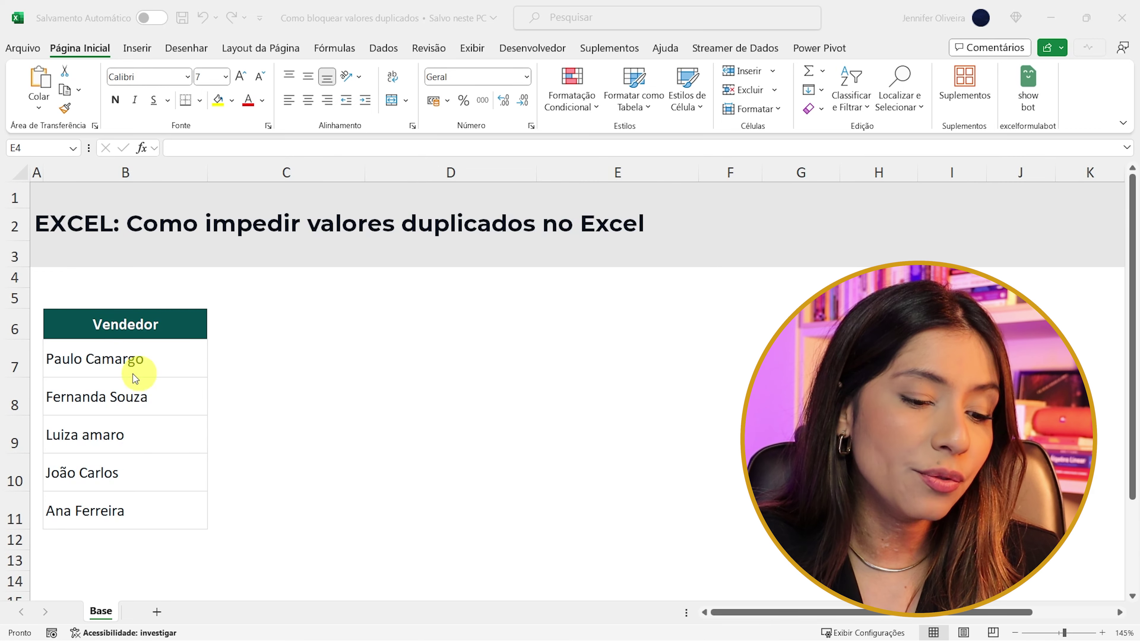
# Step: Re-enter the first vendor's name in empty cell B12 via AutoComplete, showing the duplicate is accepted
pyautogui.scroll(-1, 160, 402)
pyautogui.click(109, 332)
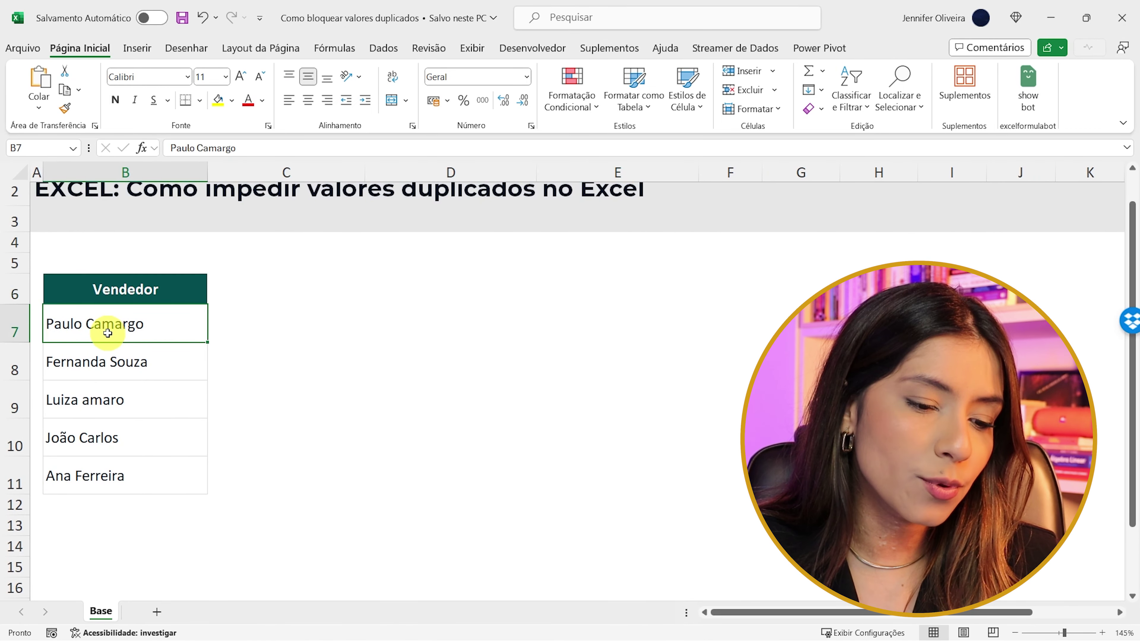
pyautogui.click(133, 362)
pyautogui.click(135, 402)
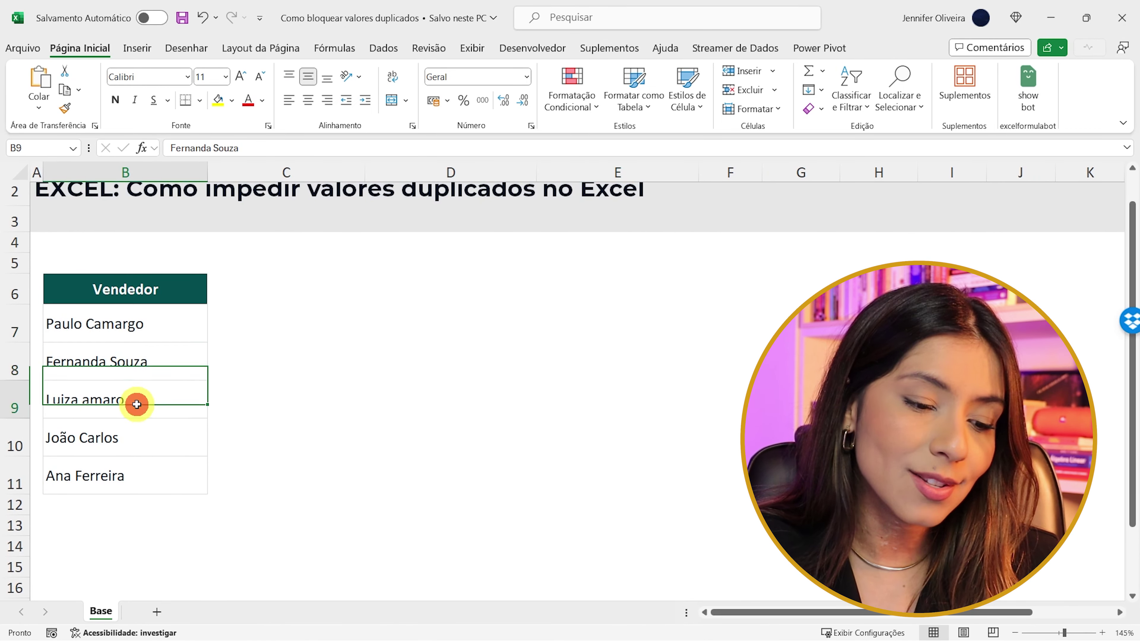
pyautogui.click(128, 444)
pyautogui.click(142, 516)
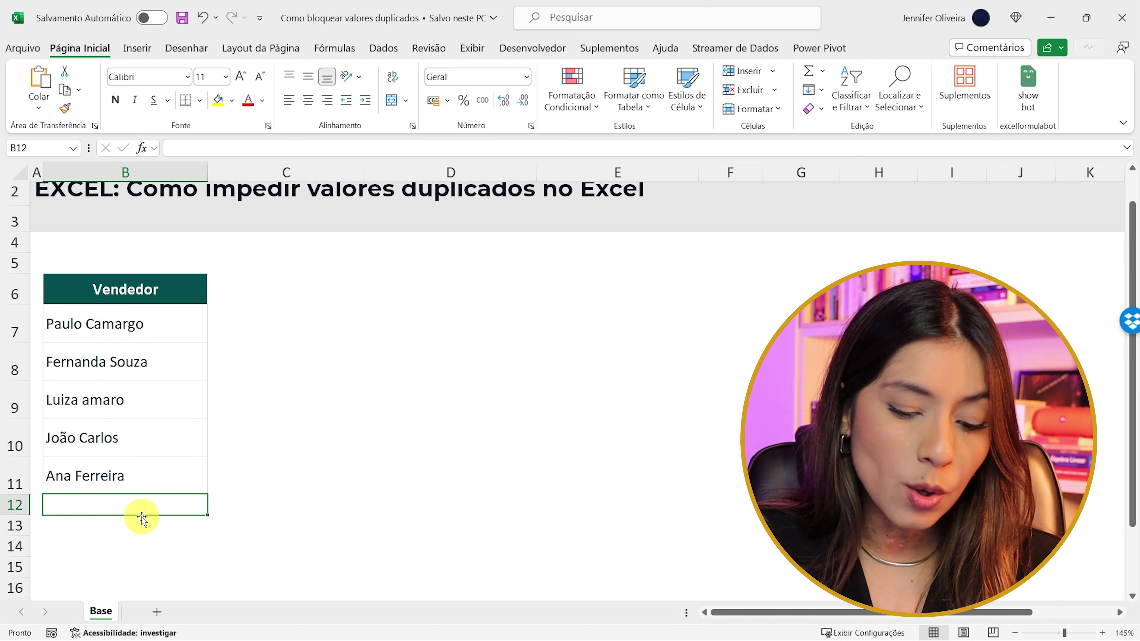
pyautogui.write('Paulo Camargo')
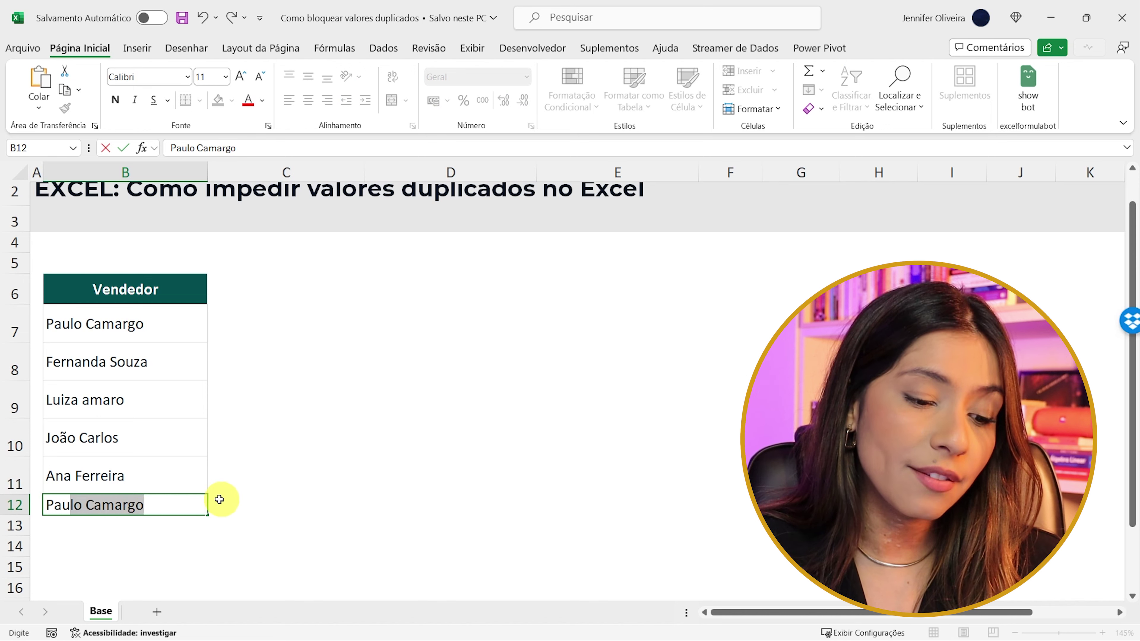
pyautogui.press('Return')
pyautogui.click(326, 540)
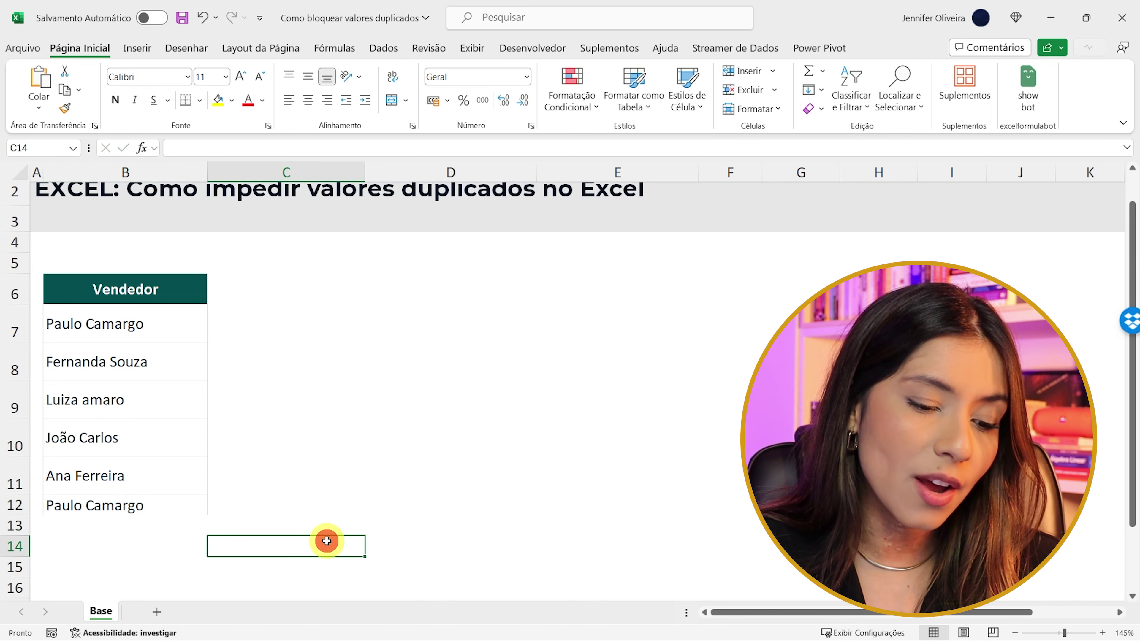
pyautogui.click(166, 513)
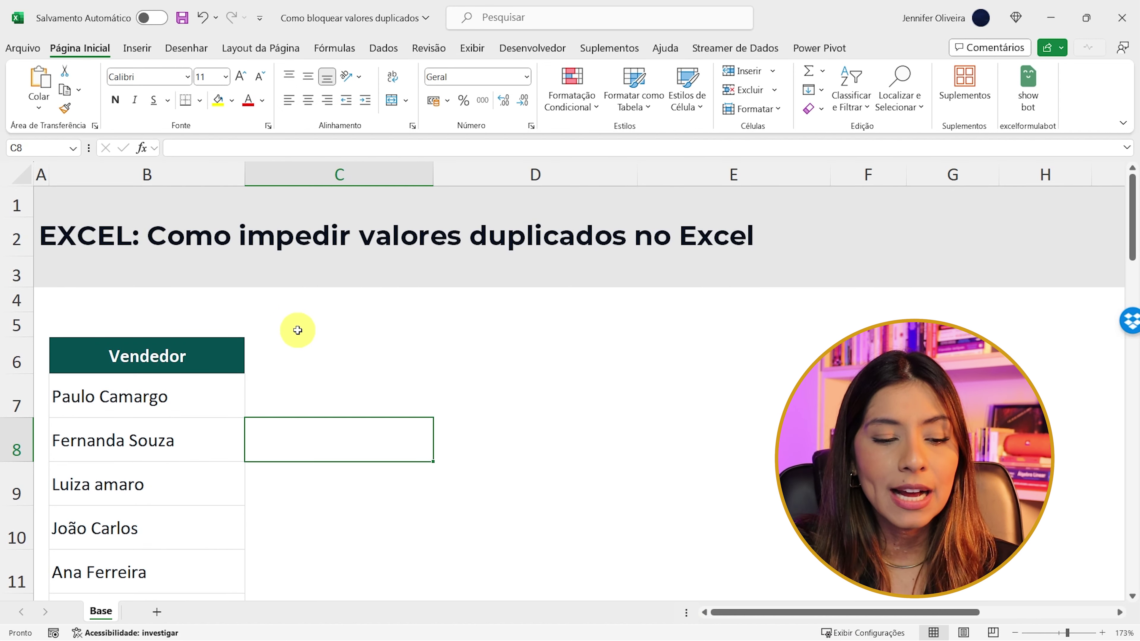
pyautogui.scroll(-1, 298, 330)
pyautogui.scroll(-1, 298, 330)
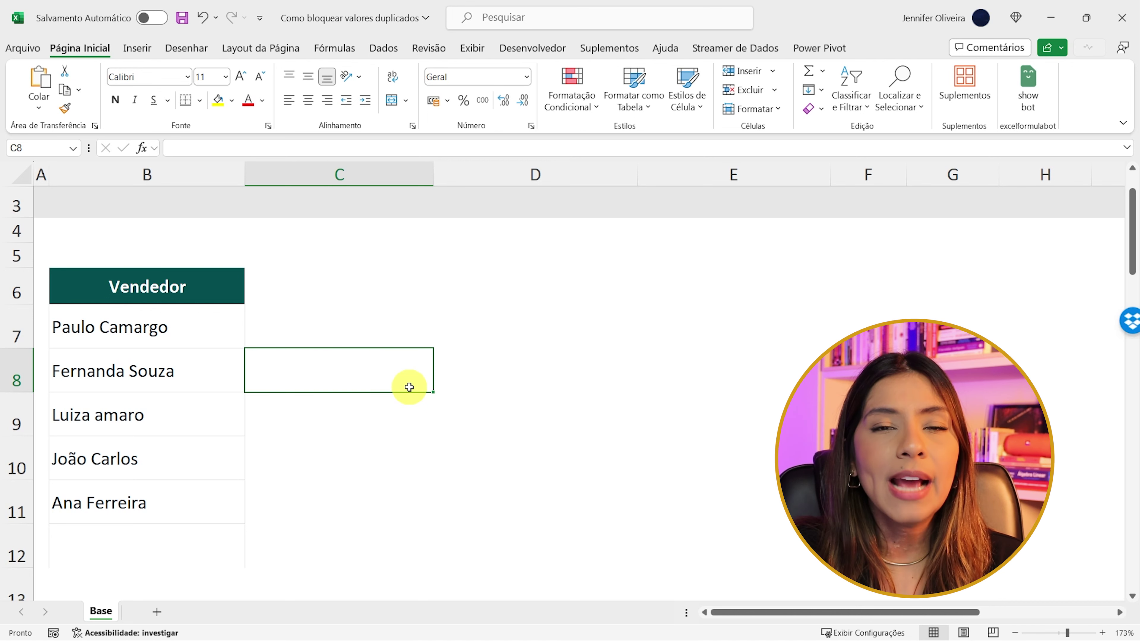
pyautogui.click(190, 323)
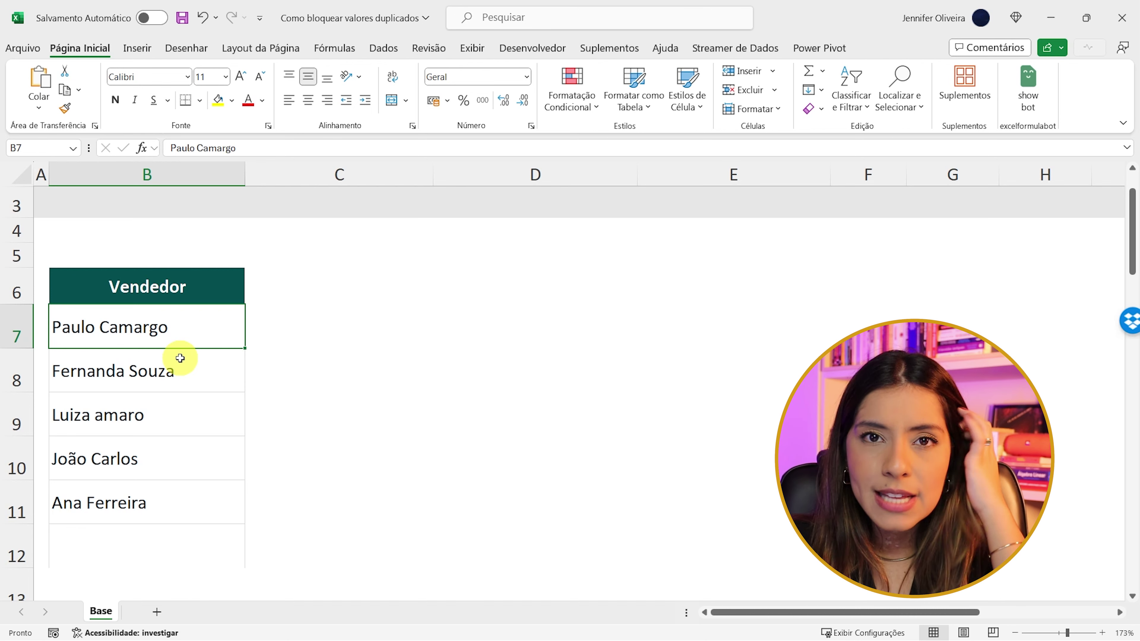
# Step: Select column B from B7 down to row 1048576, then scroll back to the top
pyautogui.click(307, 351)
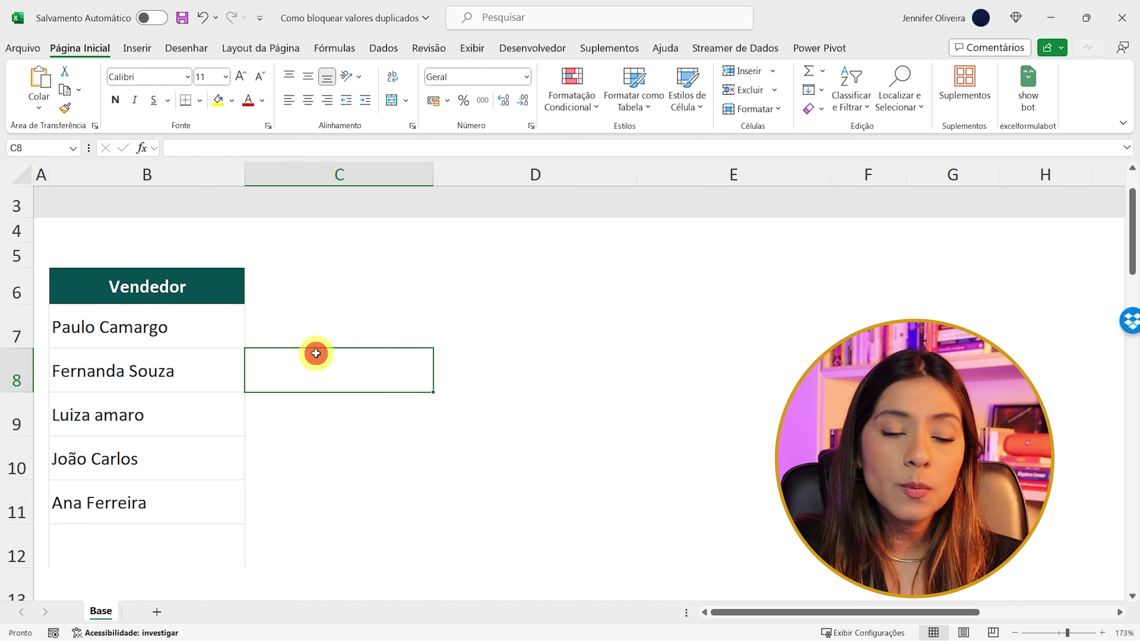
pyautogui.click(204, 327)
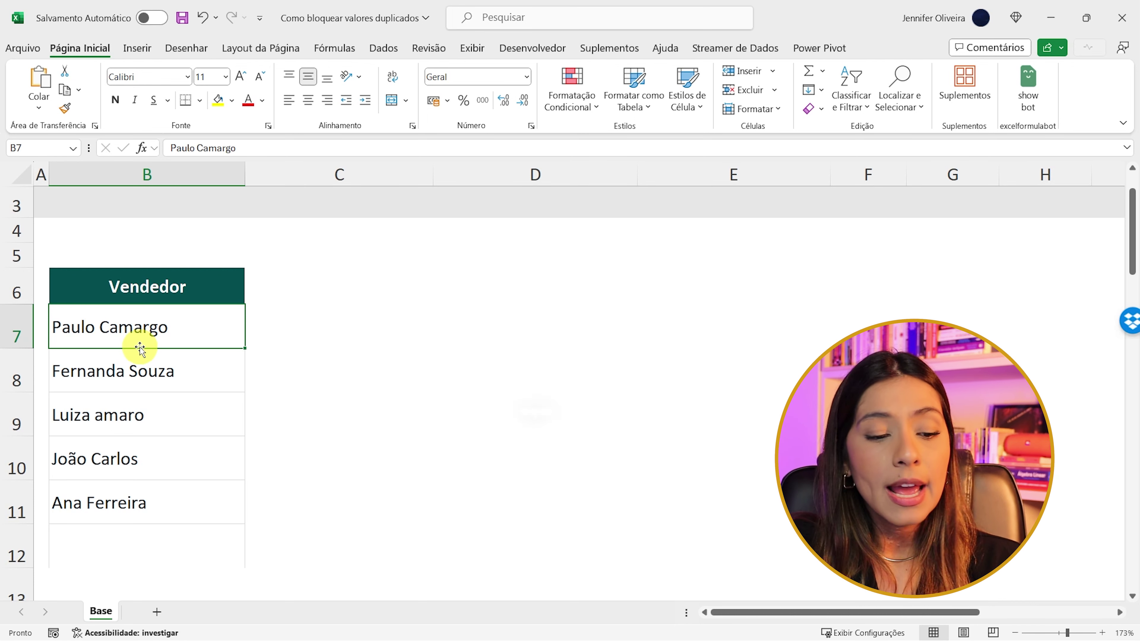
pyautogui.hotkey('ctrl', 'shift', 'Down')
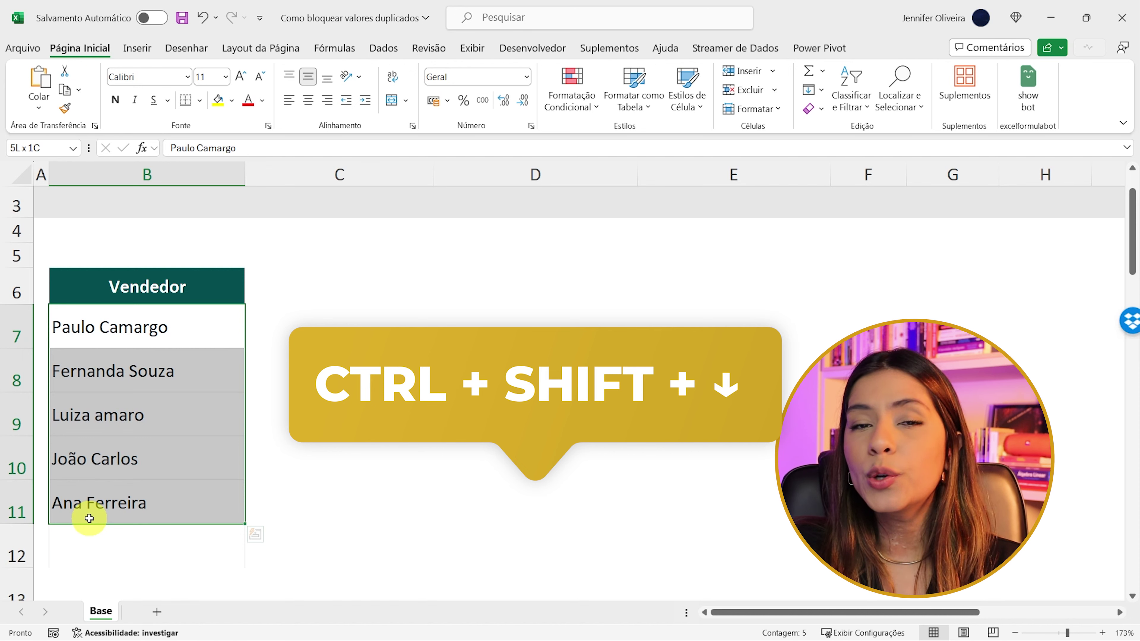
pyautogui.hotkey('ctrl', 'shift', 'Down')
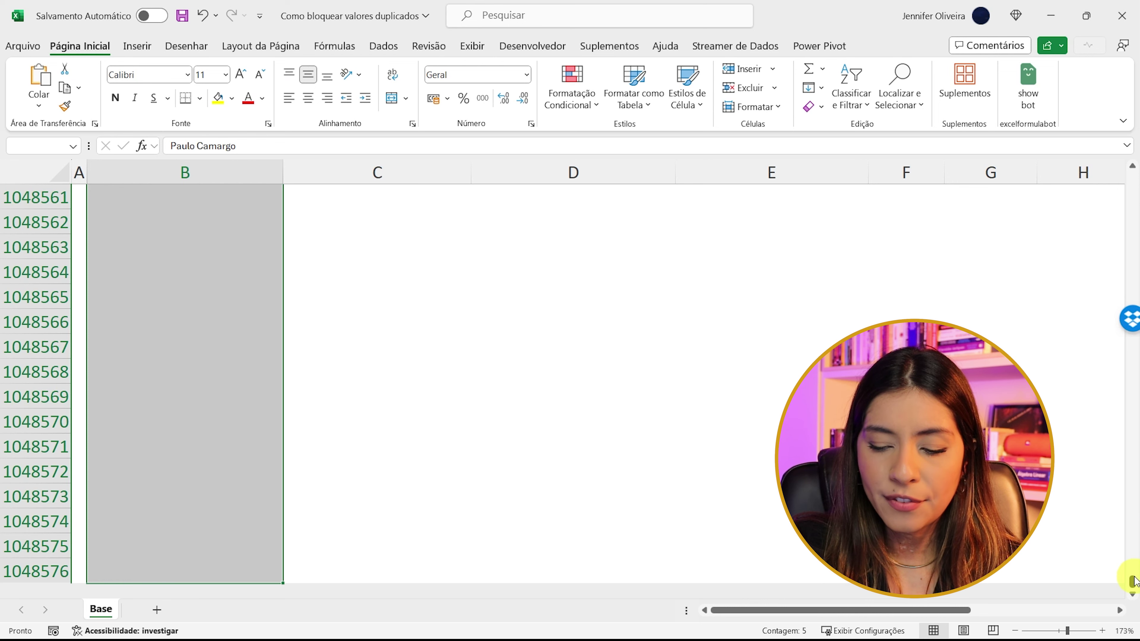
pyautogui.moveTo(1134, 581)
pyautogui.mouseDown()
pyautogui.moveTo(1132, 188)
pyautogui.moveTo(1134, 203)
pyautogui.mouseUp()
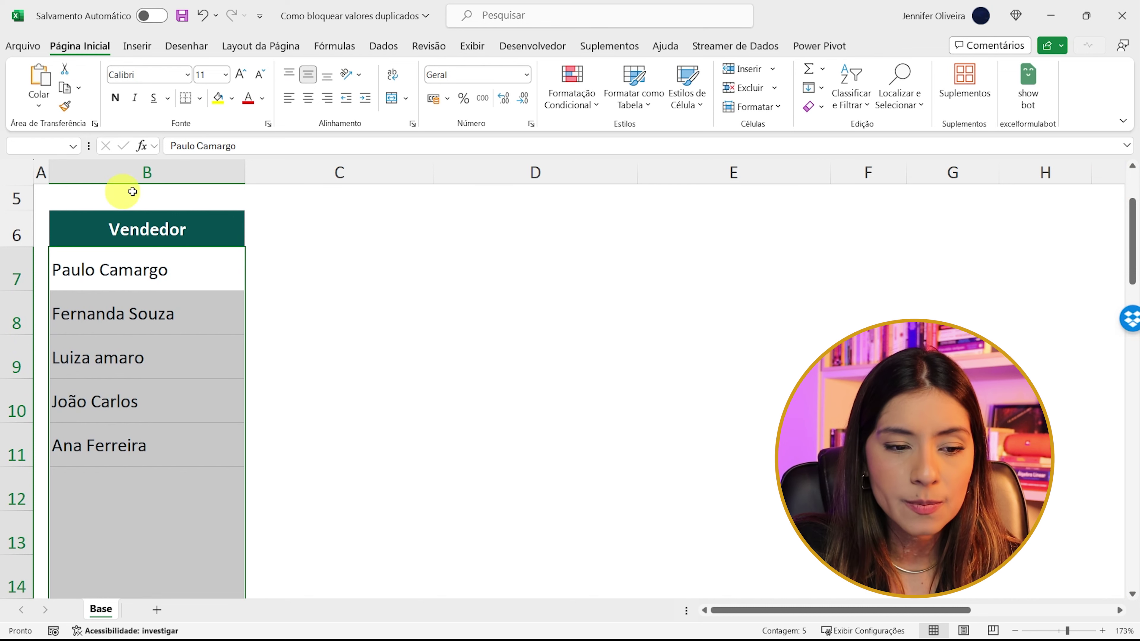
# Step: Open Validação de Dados from the Dados tab for the selected vendor range
pyautogui.click(385, 45)
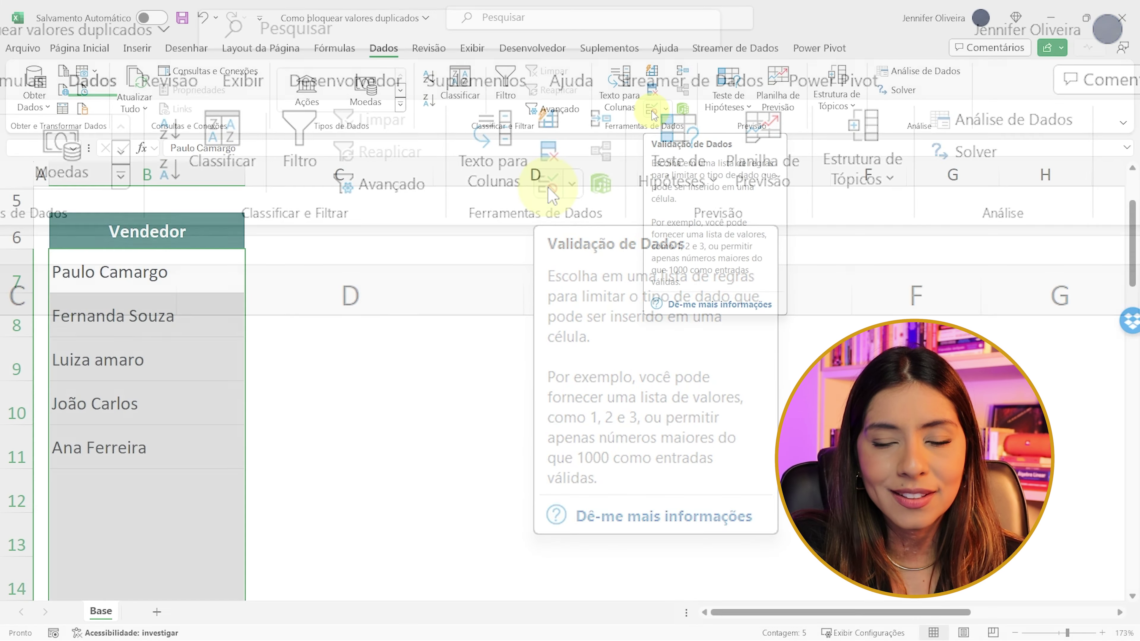
pyautogui.click(654, 107)
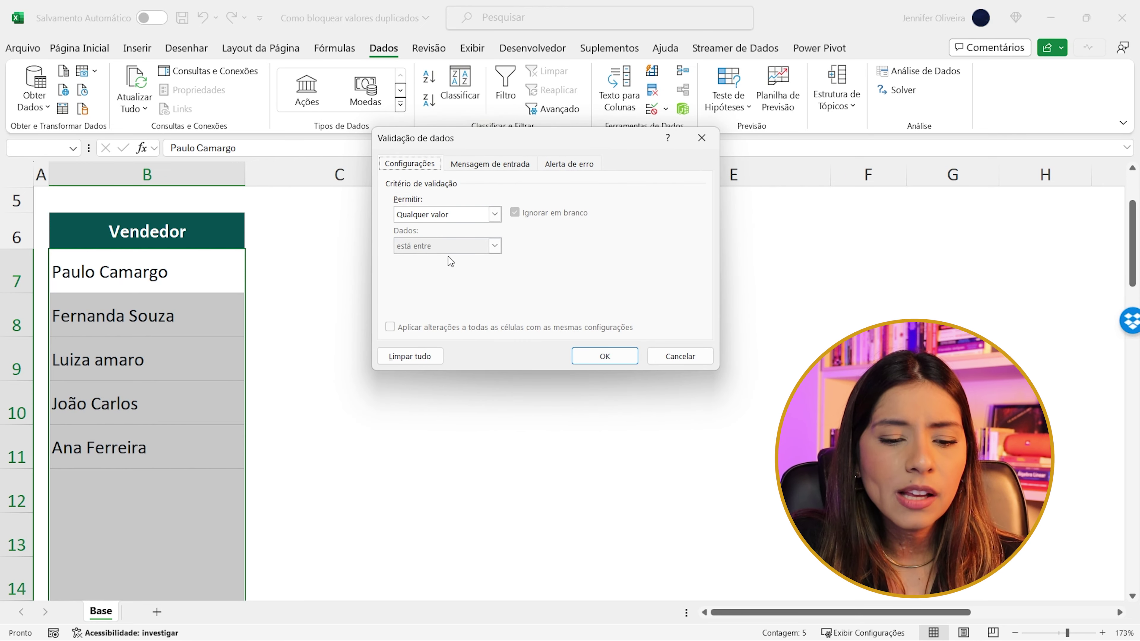
# Step: Set the validation's Permitir criterion to Personalizado (custom formula)
pyautogui.click(462, 217)
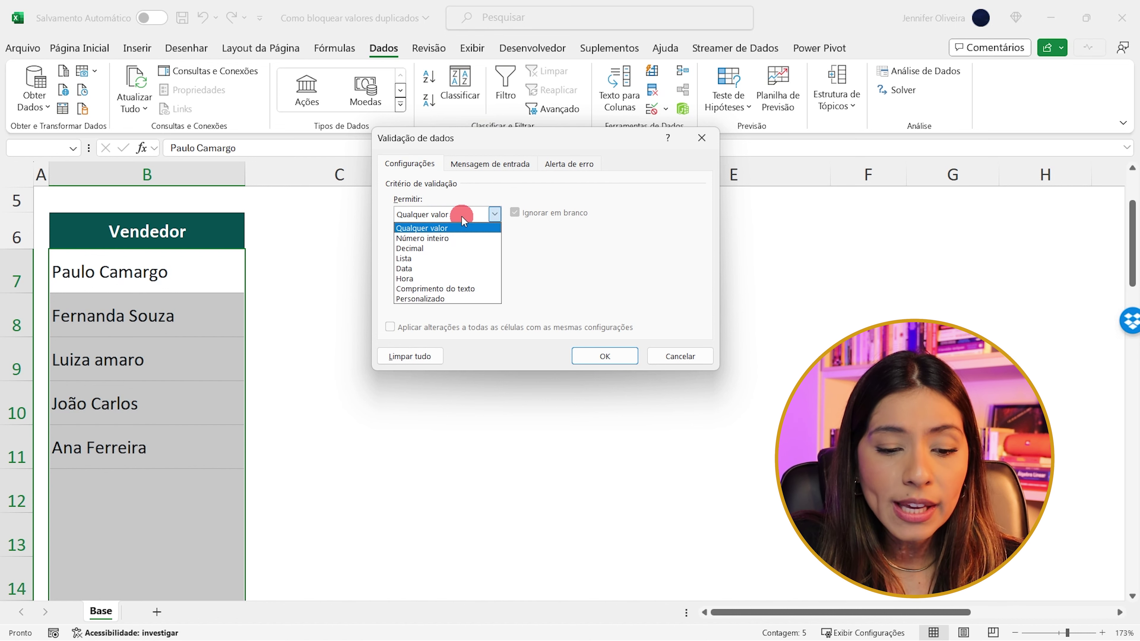
pyautogui.click(576, 258)
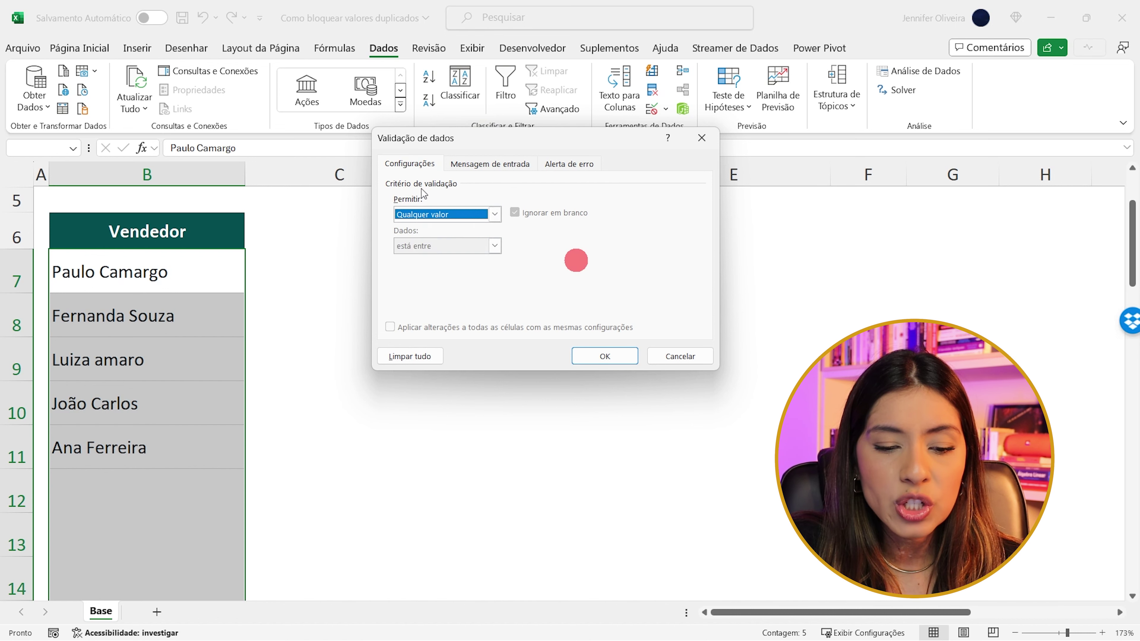
pyautogui.click(437, 216)
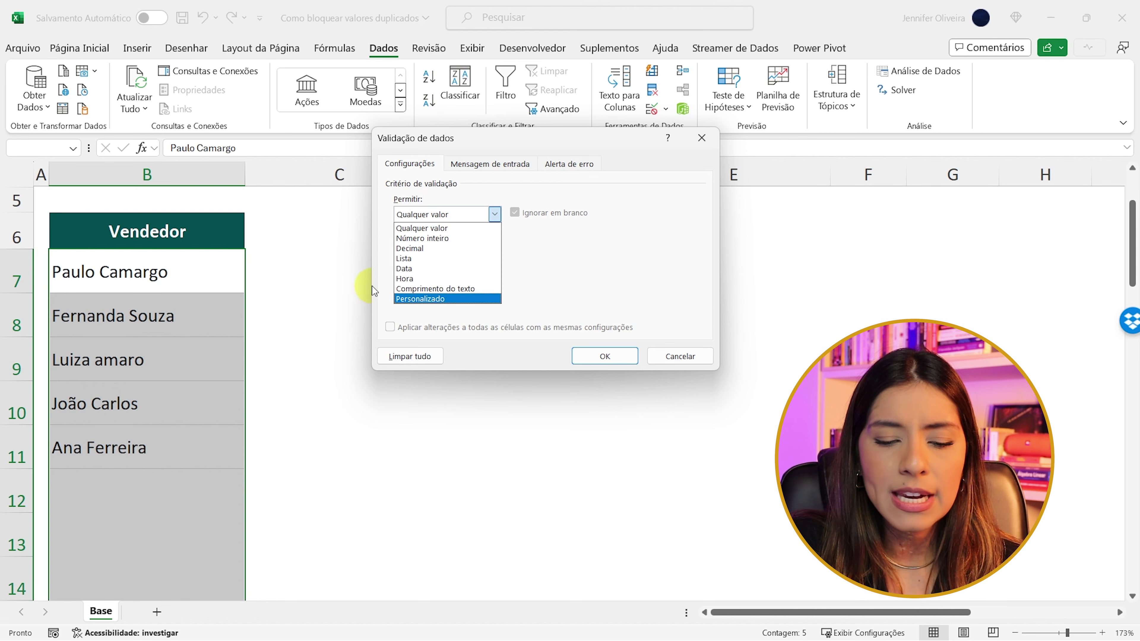
pyautogui.click(430, 298)
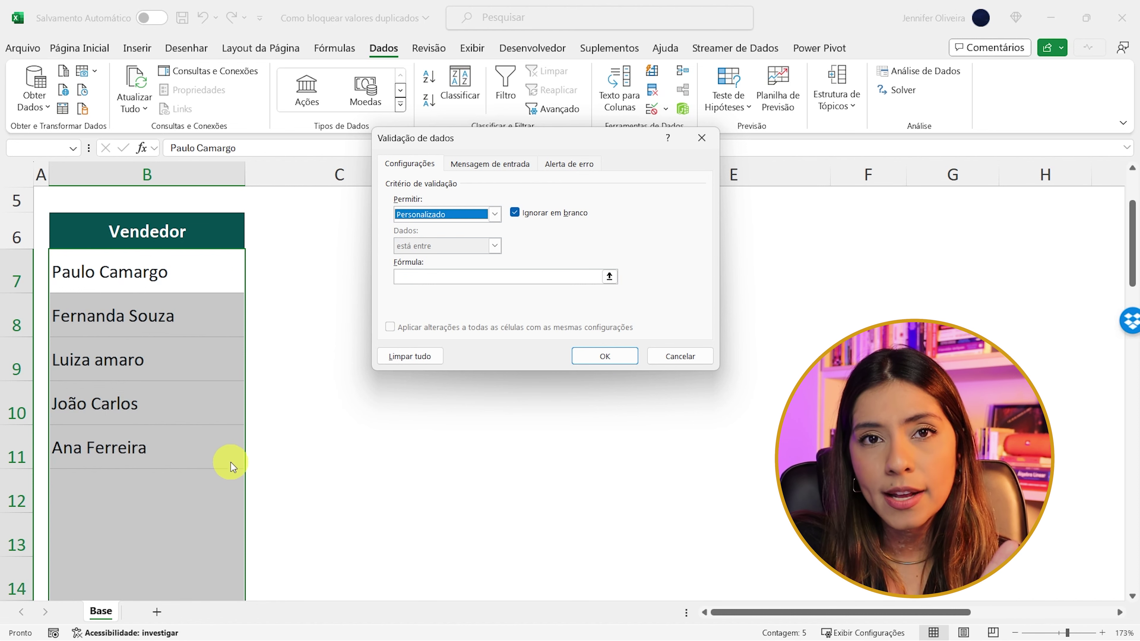
# Step: Begin the custom formula as =CONT.SE(B7:B1048576 in the Fórmula box
pyautogui.click(412, 282)
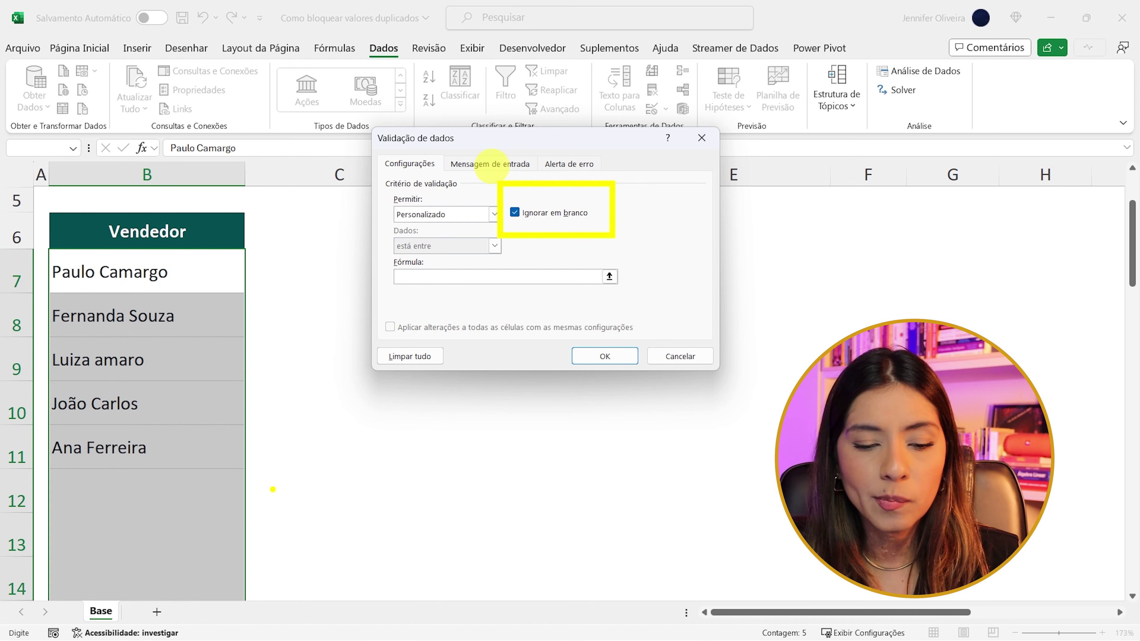
pyautogui.click(432, 275)
pyautogui.write('=CONT.SE')
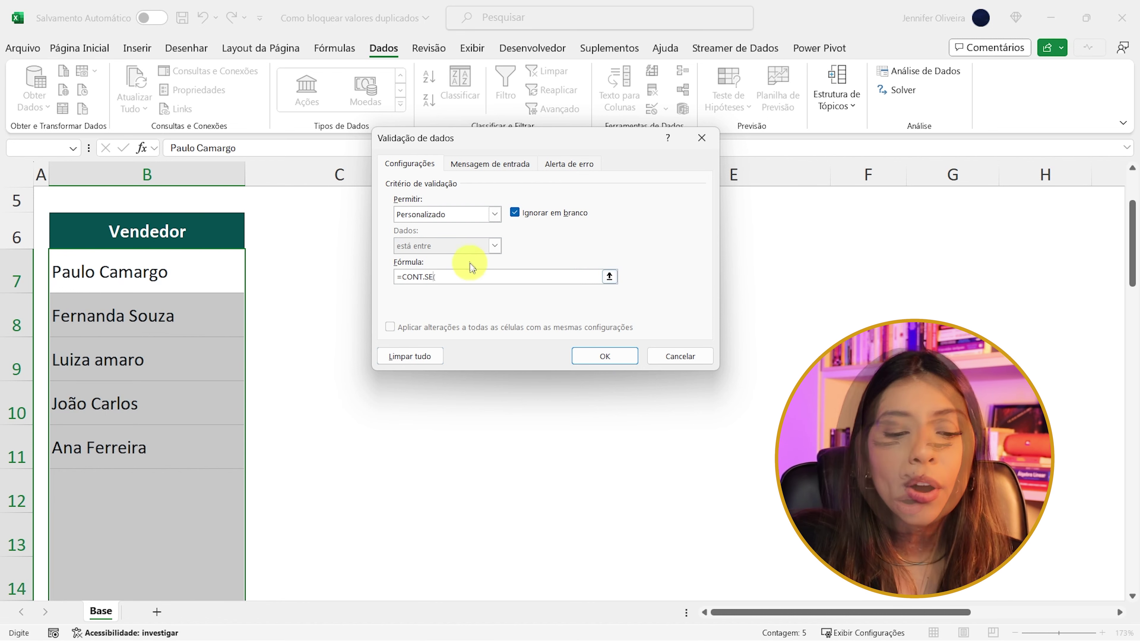
pyautogui.write('(')
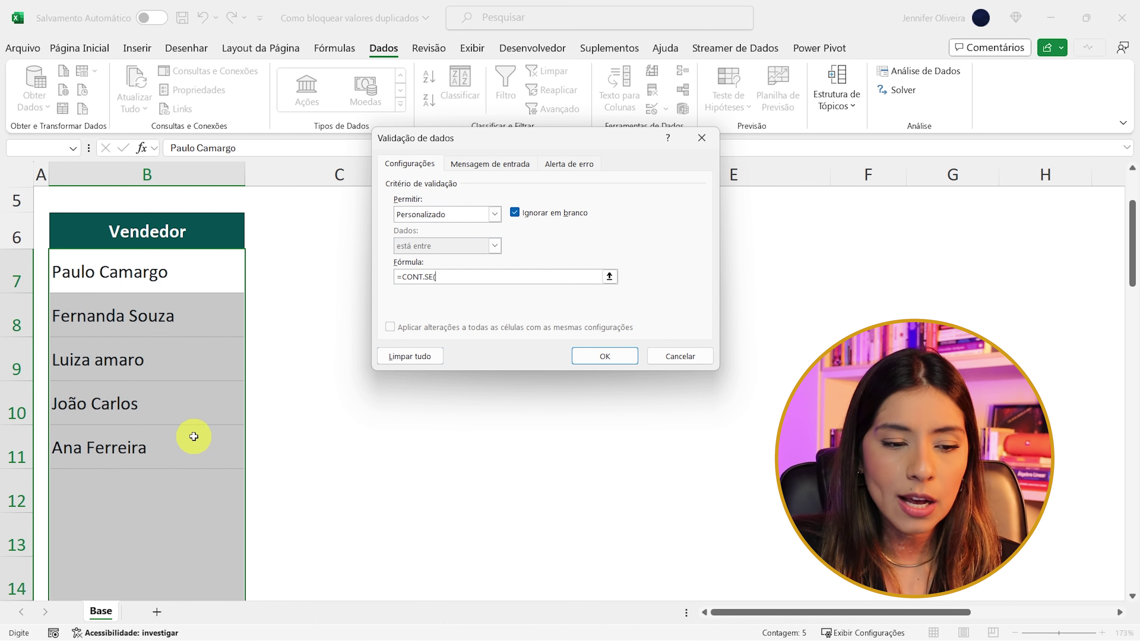
pyautogui.click(182, 269)
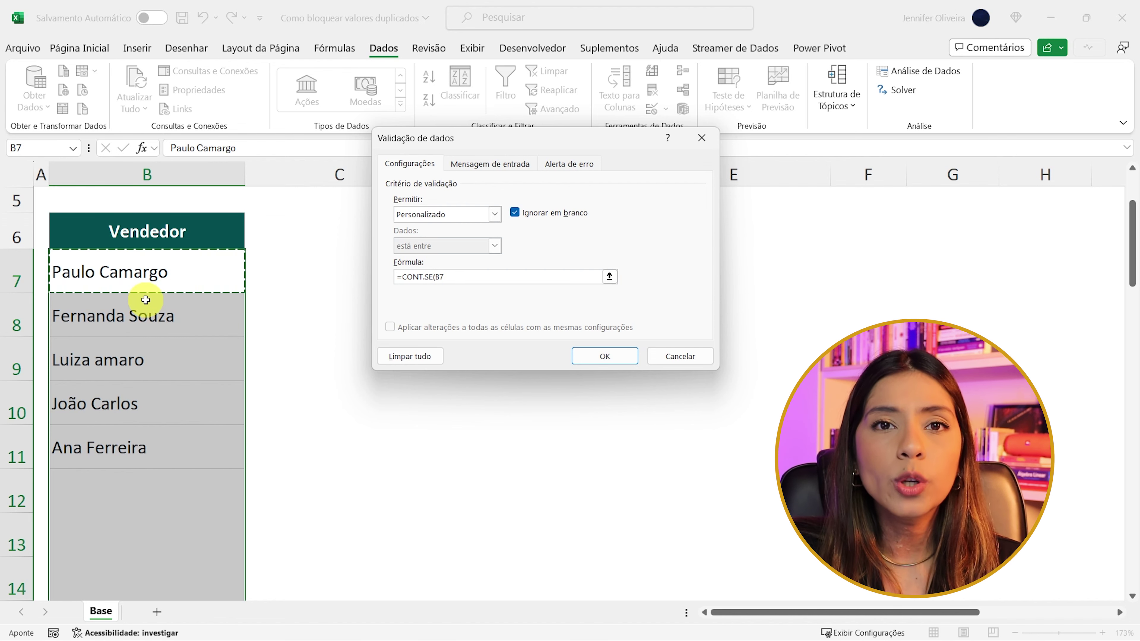
pyautogui.hotkey('ctrl', 'shift', 'Down')
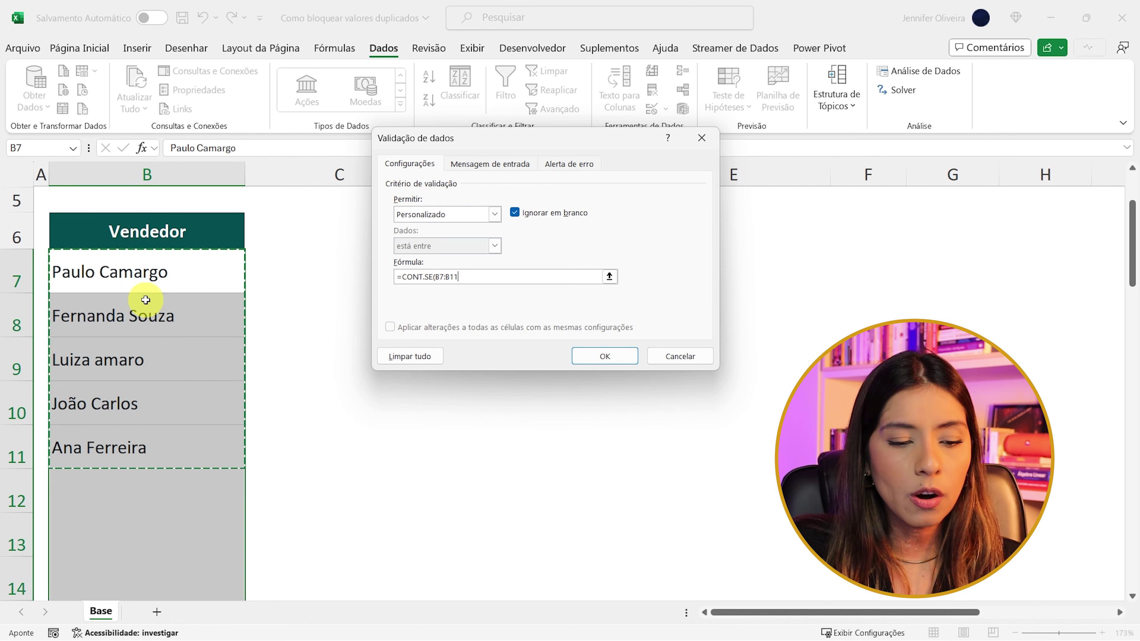
pyautogui.hotkey('ctrl', 'shift', 'Down')
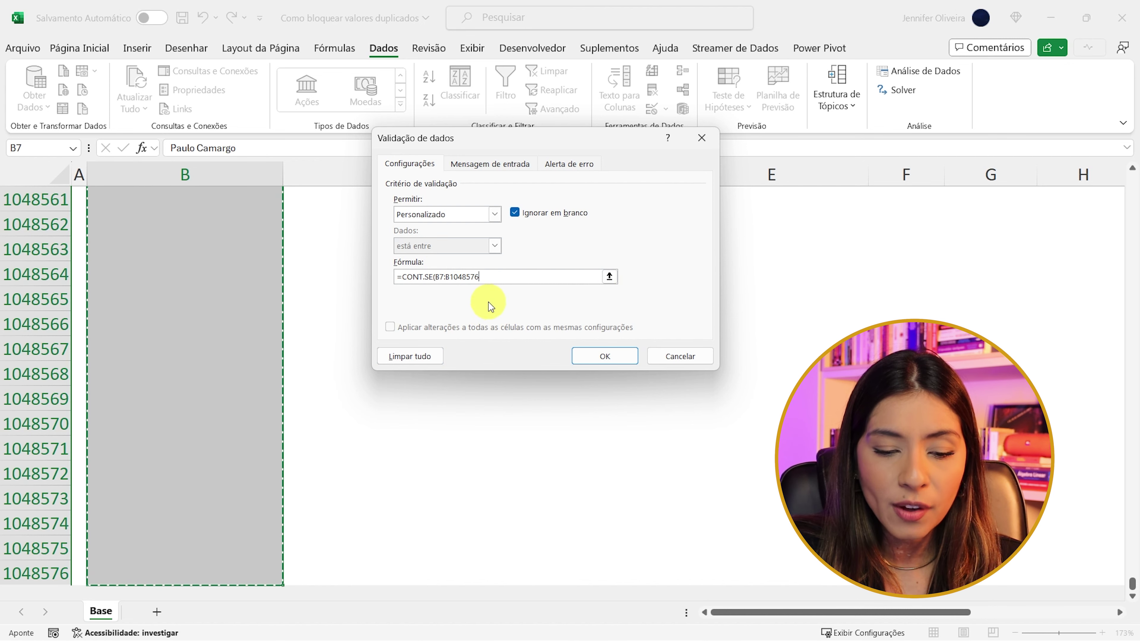
# Step: Lock the counting range as absolute $B$7:$B$1048576 with F4
pyautogui.press('F4')
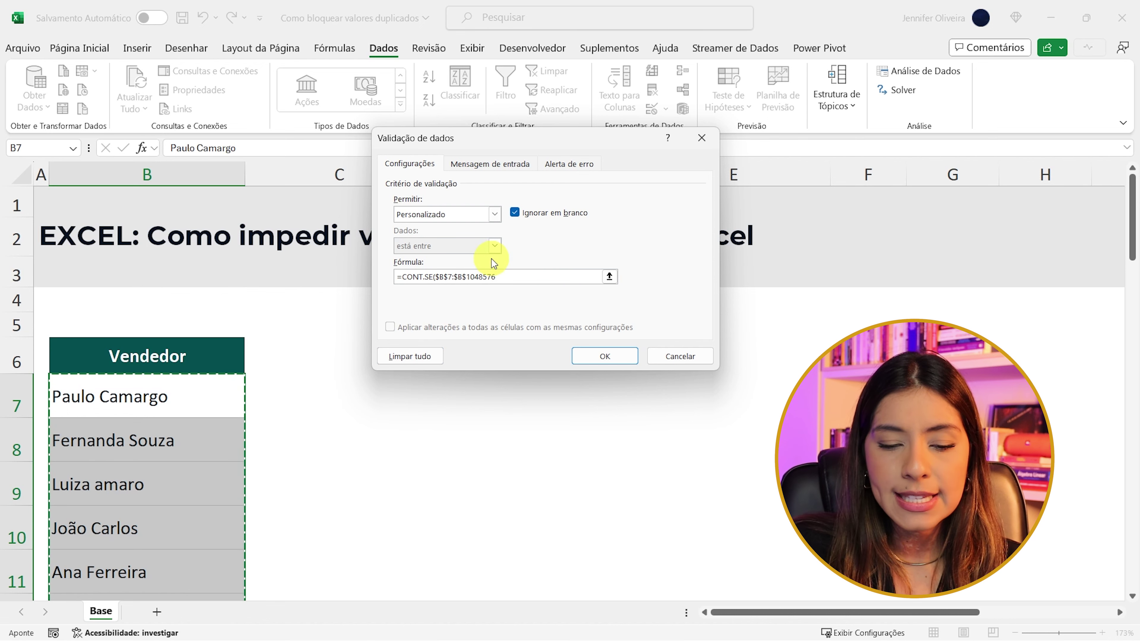
# Step: Complete the formula as =CONT.SE($B$7:$B$1048576;B7)=1
pyautogui.write(';')
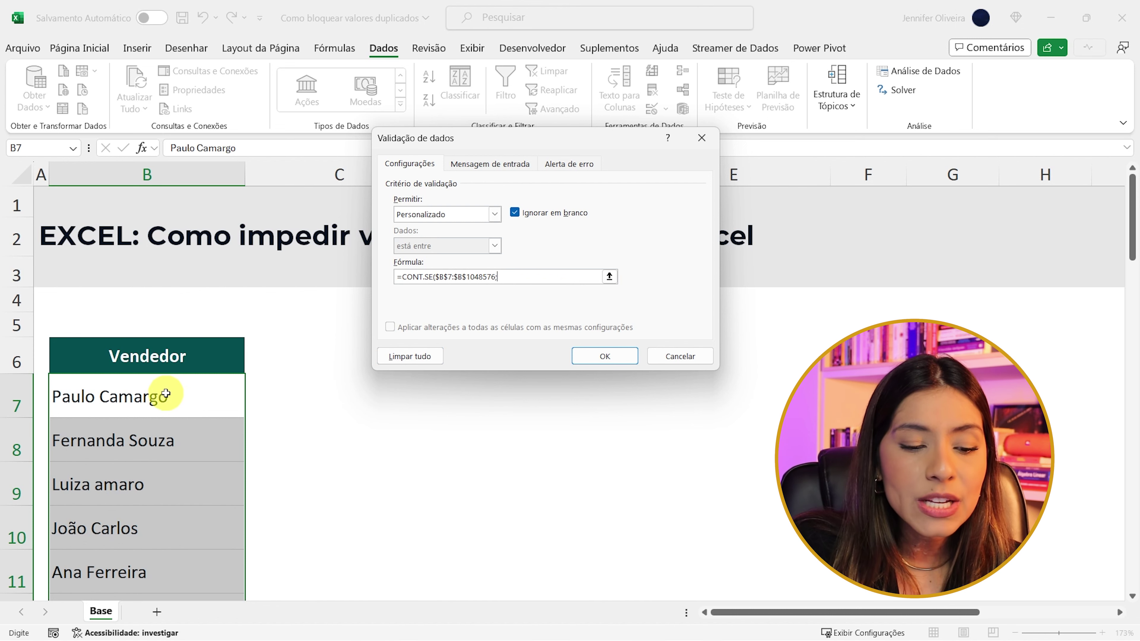
pyautogui.click(142, 404)
pyautogui.press('F4')
pyautogui.press('F4')
pyautogui.press('F4')
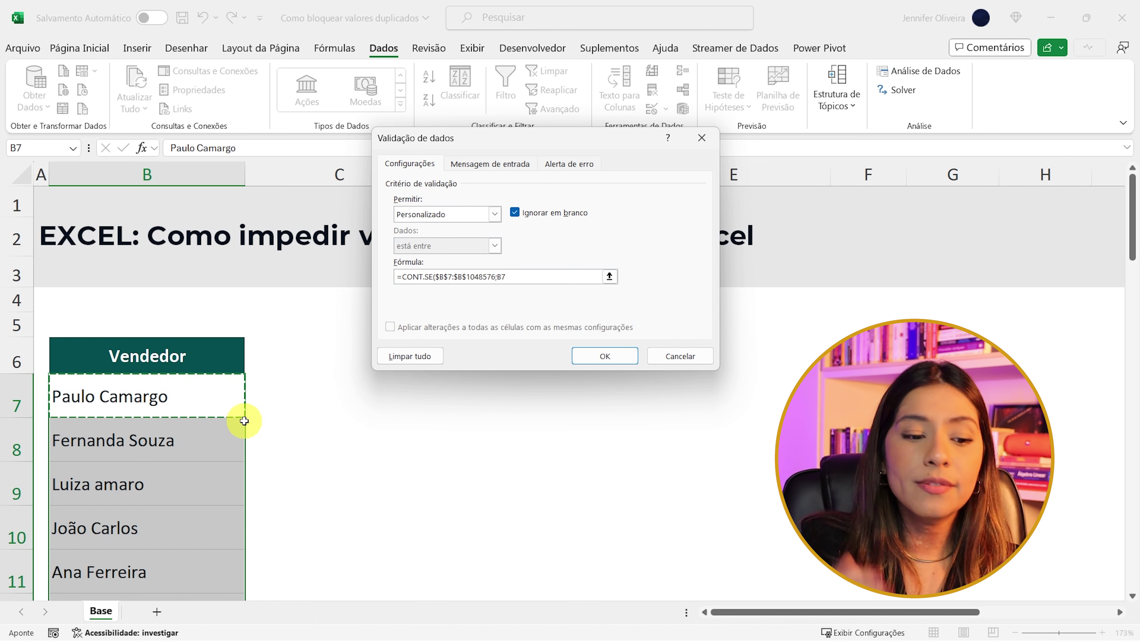
pyautogui.scroll(-2, 244, 421)
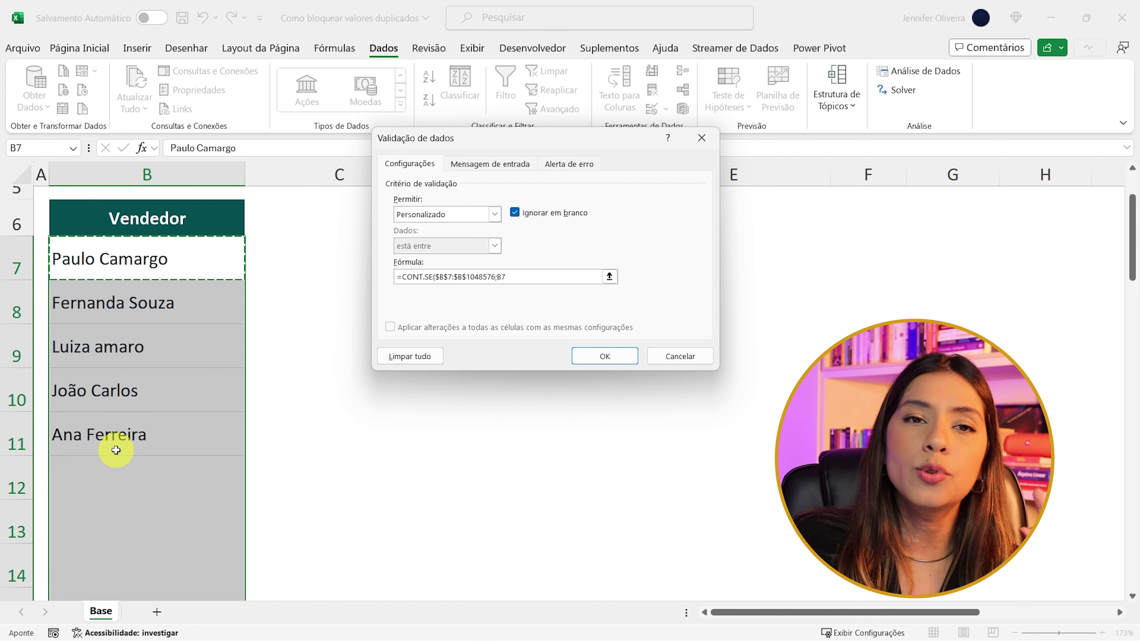
pyautogui.scroll(-2, 127, 415)
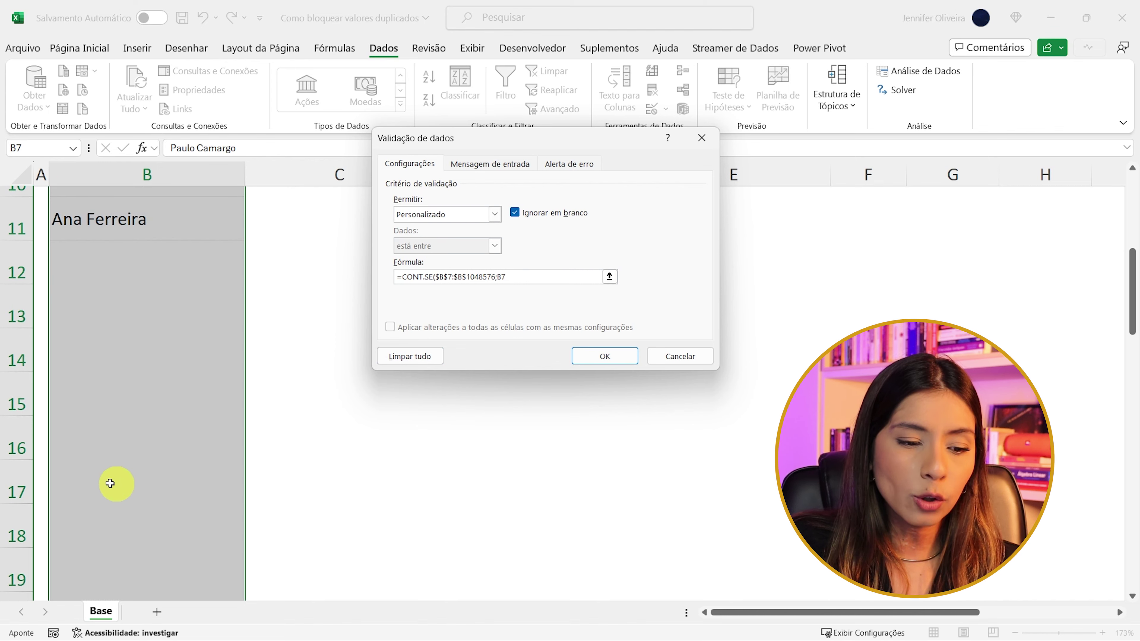
pyautogui.scroll(3, 223, 462)
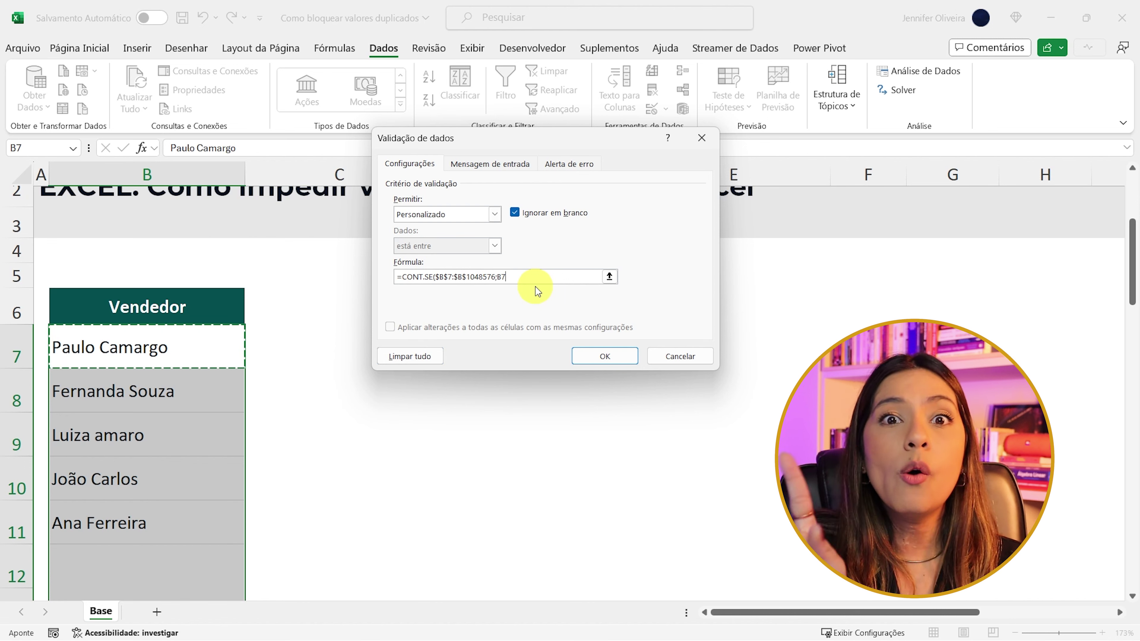
pyautogui.write(')')
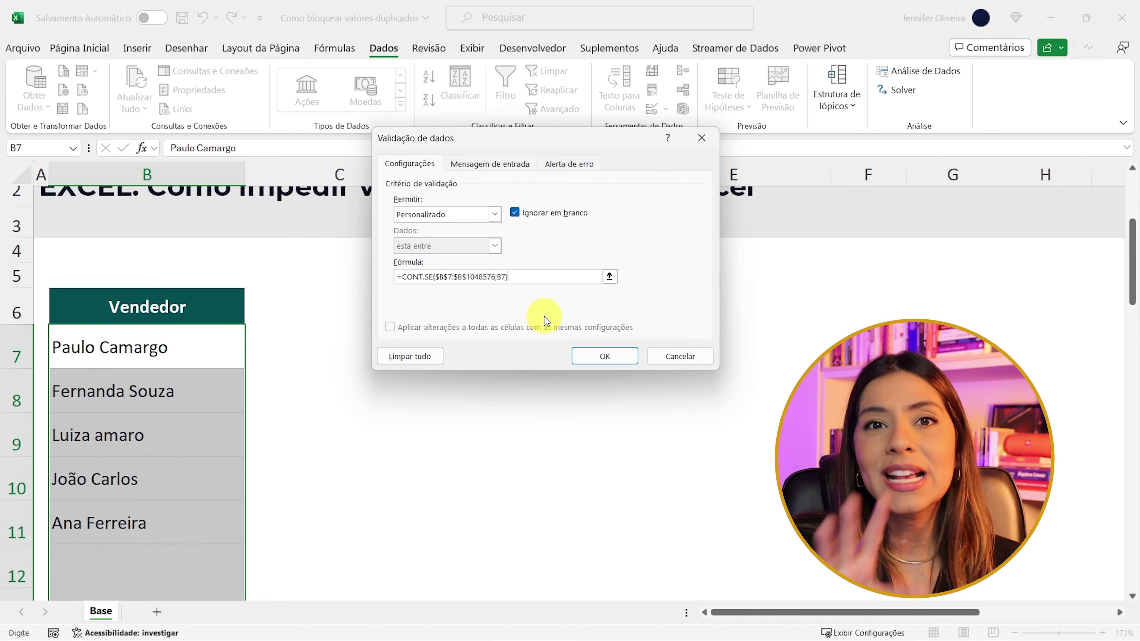
pyautogui.write('=1')
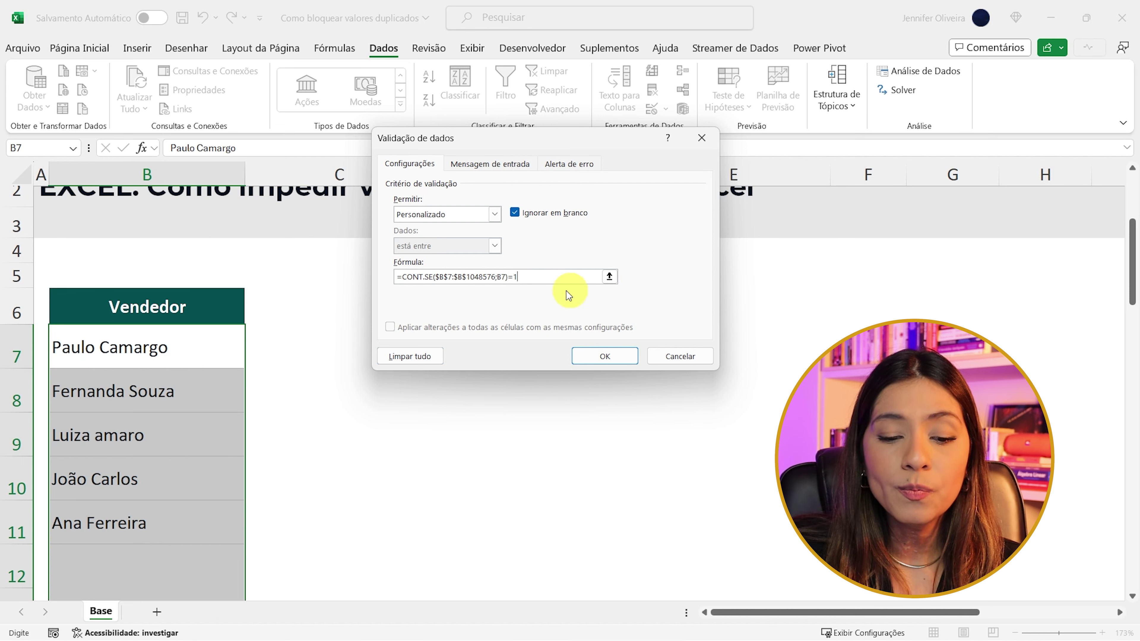
# Step: On the Alerta de erro tab, preview the Aviso and Informações styles, then set Estilo back to Parar
pyautogui.click(565, 165)
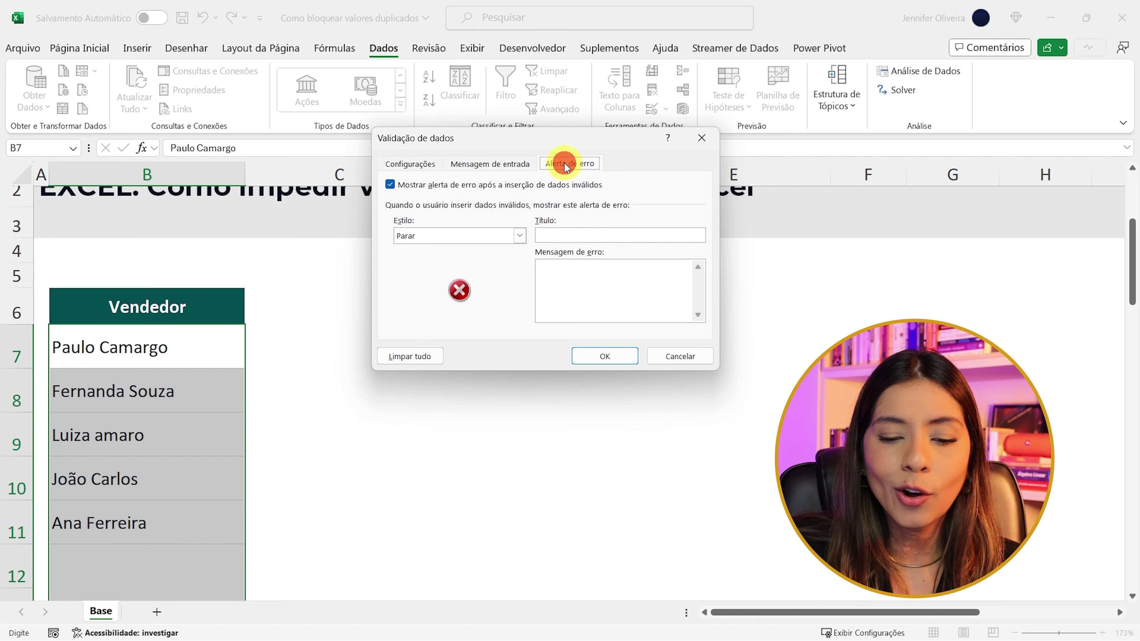
pyautogui.click(427, 238)
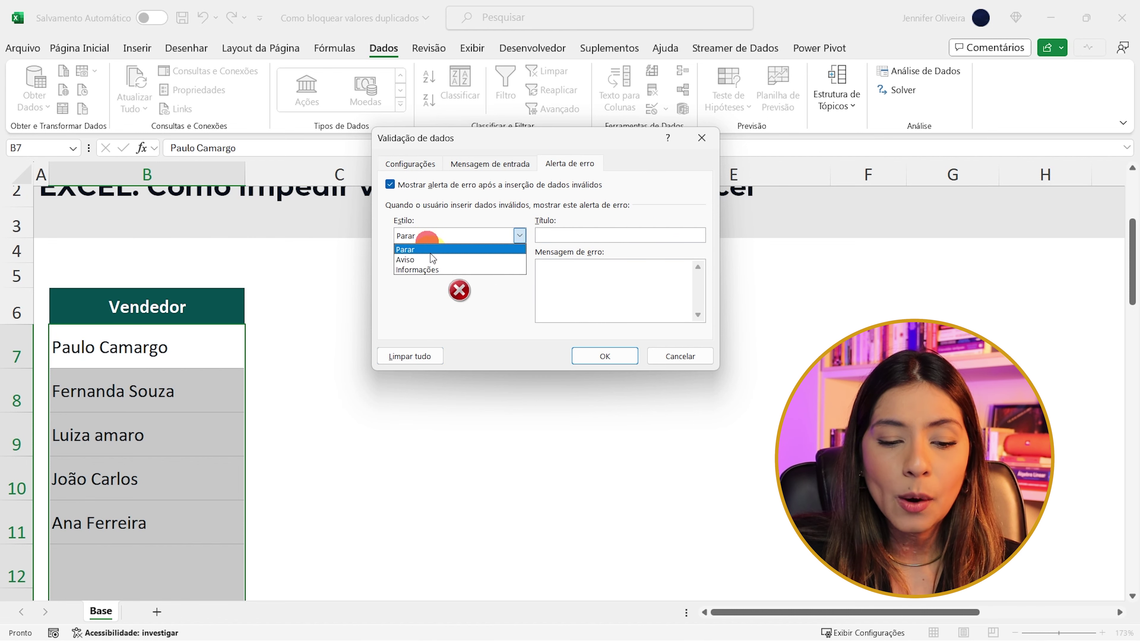
pyautogui.click(431, 260)
pyautogui.click(448, 239)
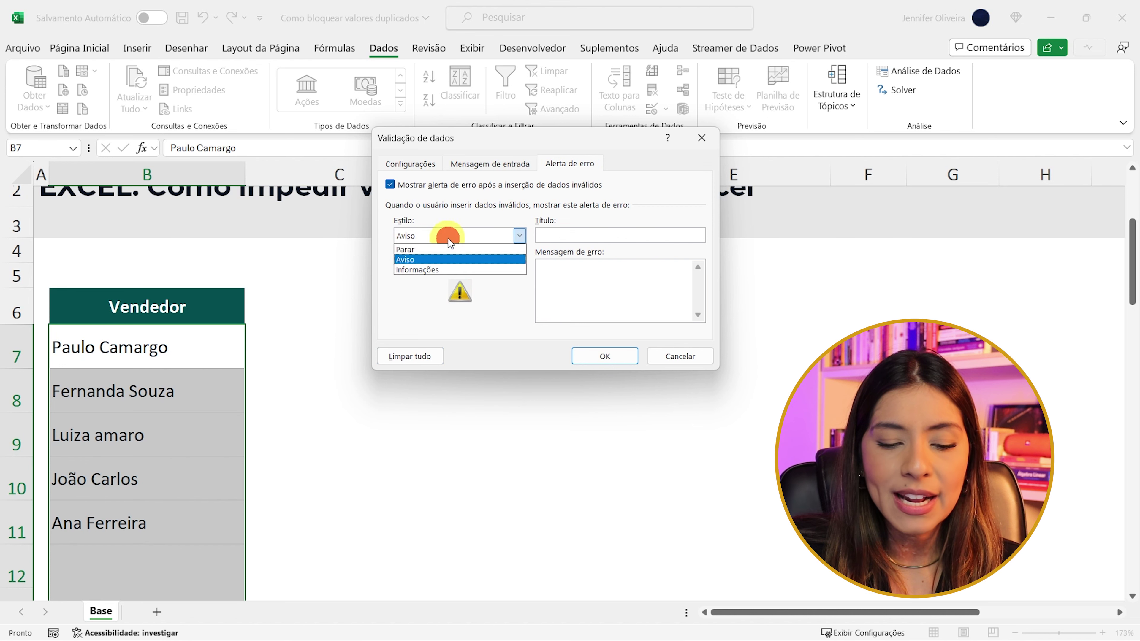
pyautogui.click(434, 269)
pyautogui.click(494, 238)
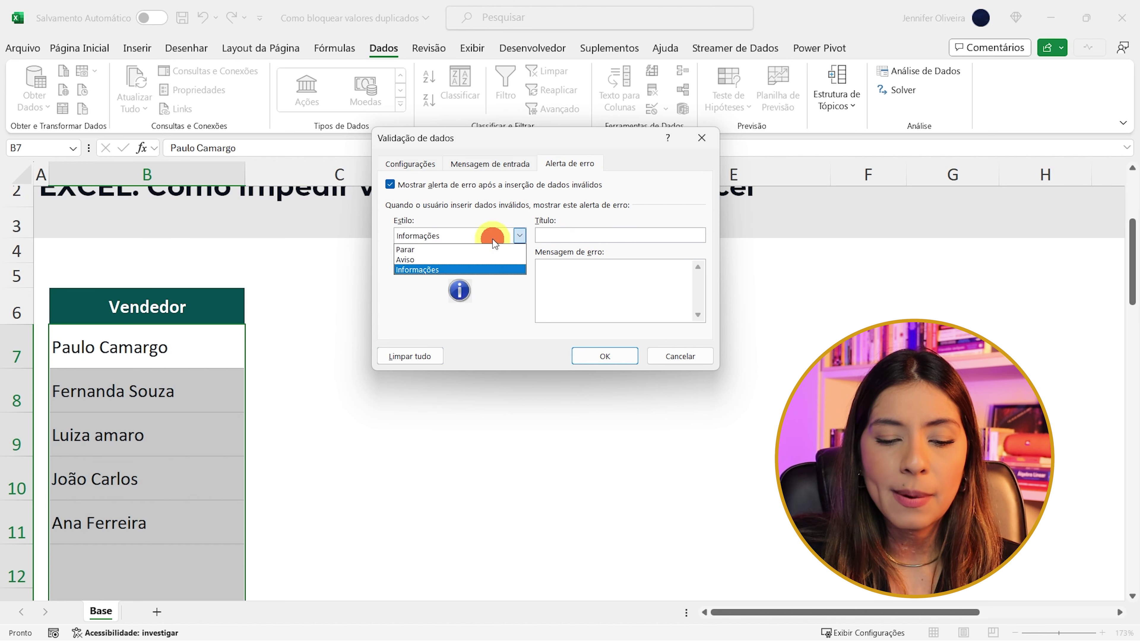
pyautogui.click(431, 249)
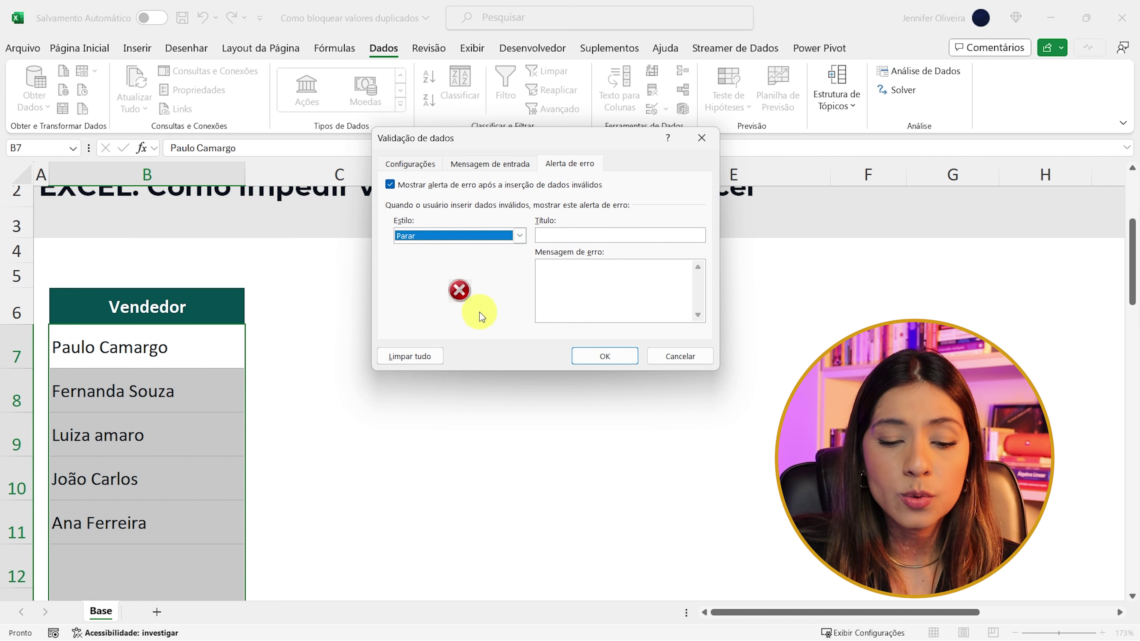
pyautogui.click(630, 231)
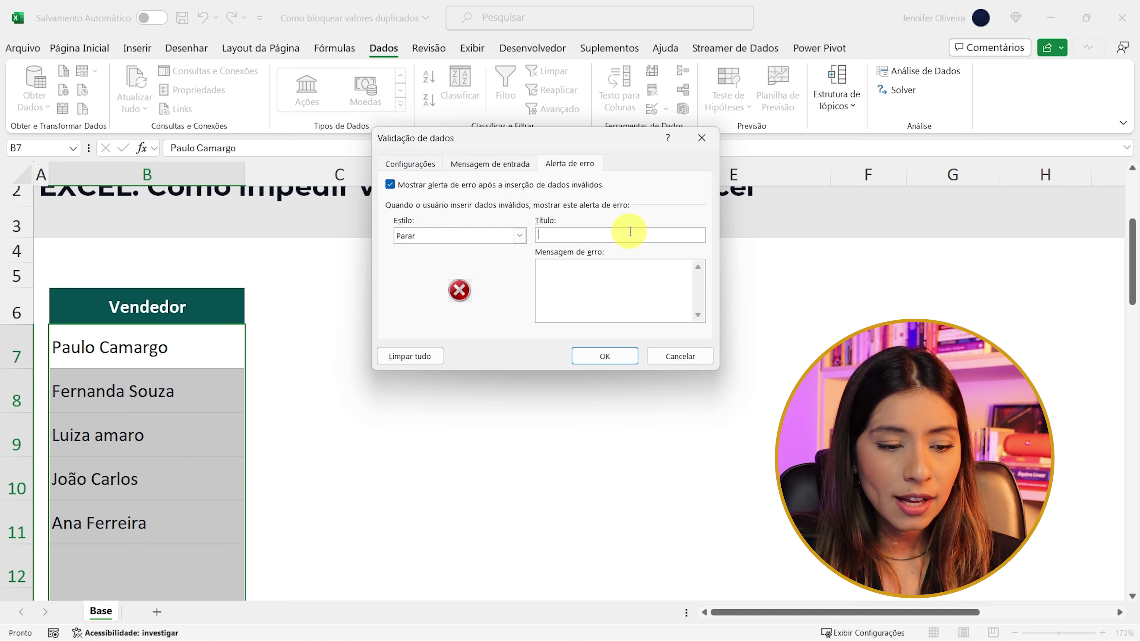
# Step: Enter the title 'Nome de vendedor não permitido' and a 'Valor já cadastrado...' message, then confirm with OK
pyautogui.write('Nomedor não permitido')
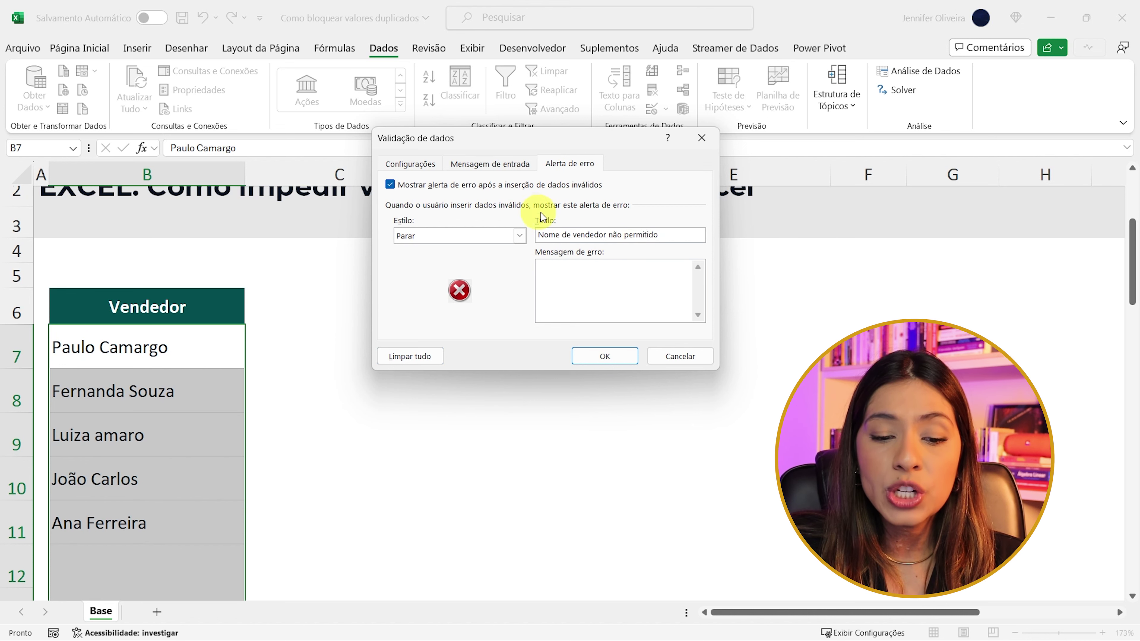
pyautogui.click(592, 281)
pyautogui.write('Valor não permit')
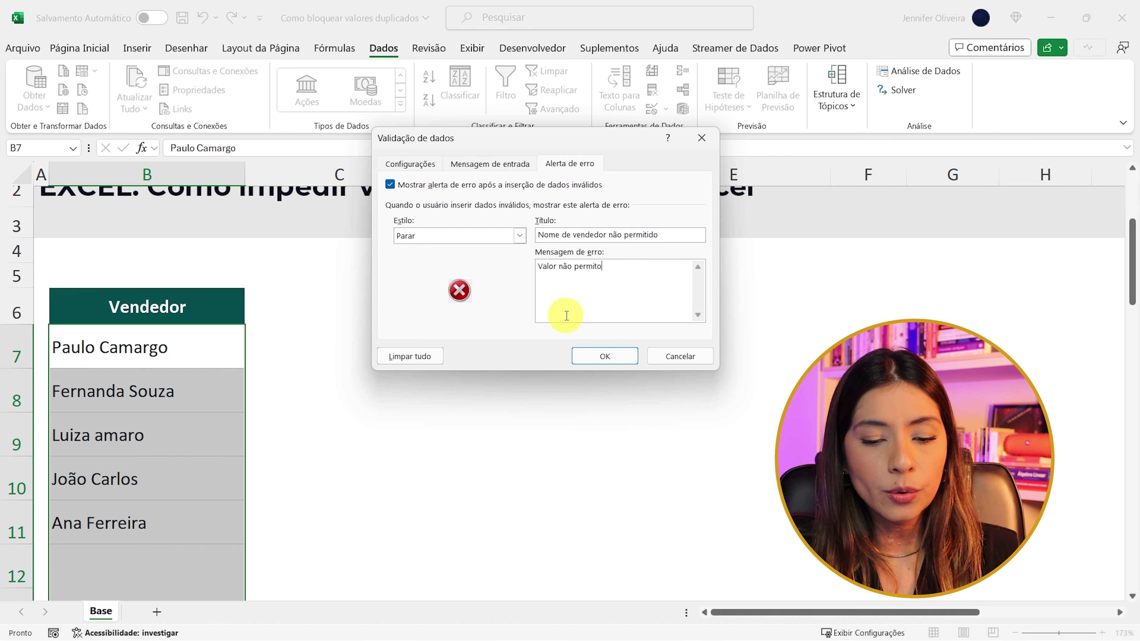
pyautogui.hotkey('ctrl', 'shift', 'Left')
pyautogui.hotkey('ctrl', 'shift', 'Left')
pyautogui.write('já cad')
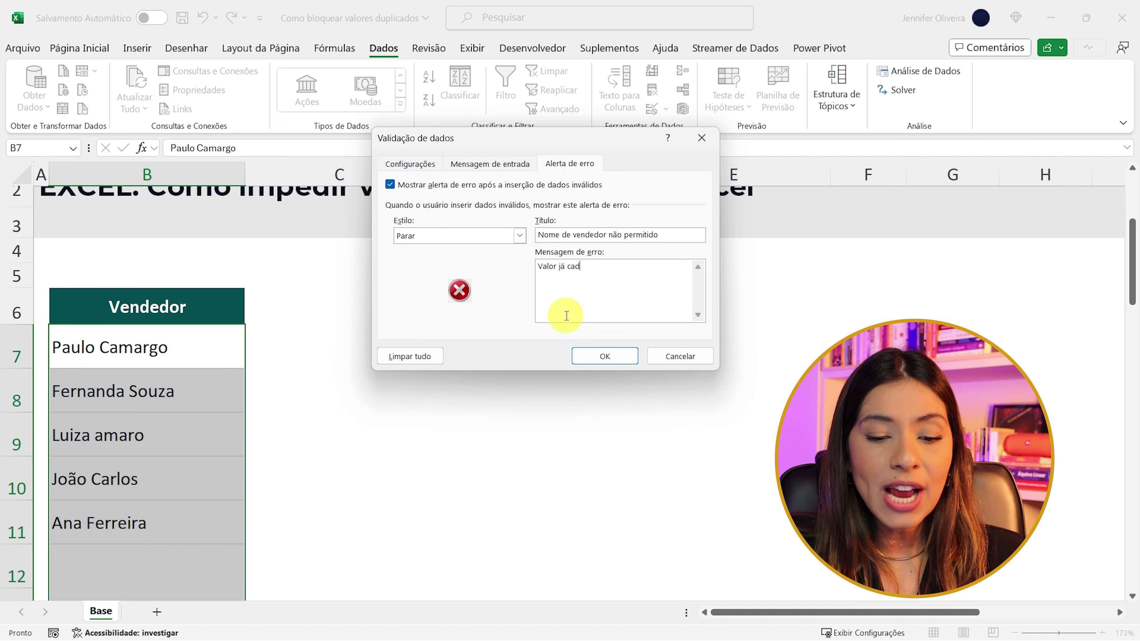
pyautogui.write('astrado. Par')
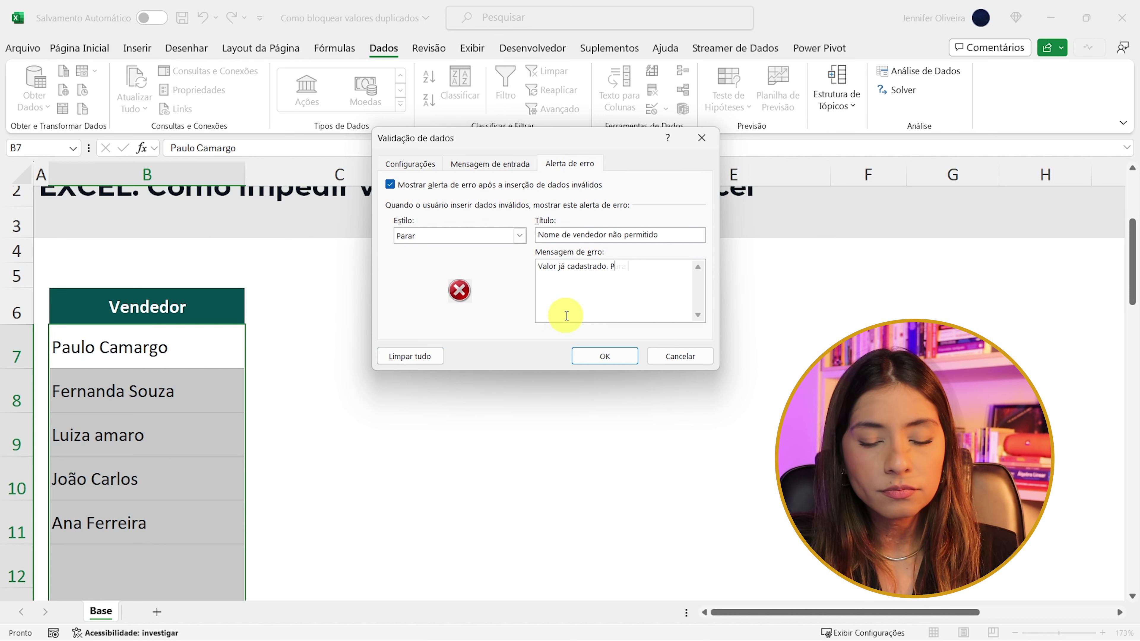
pyautogui.write('a seguir com a in')
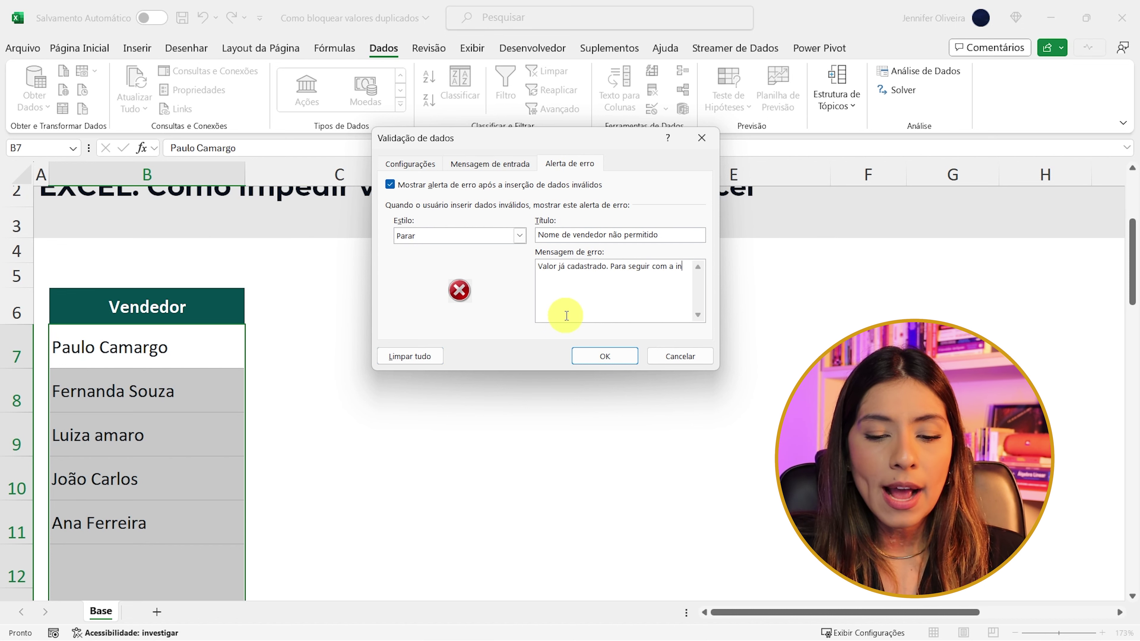
pyautogui.write('clusão, colocar um valor diferente.')
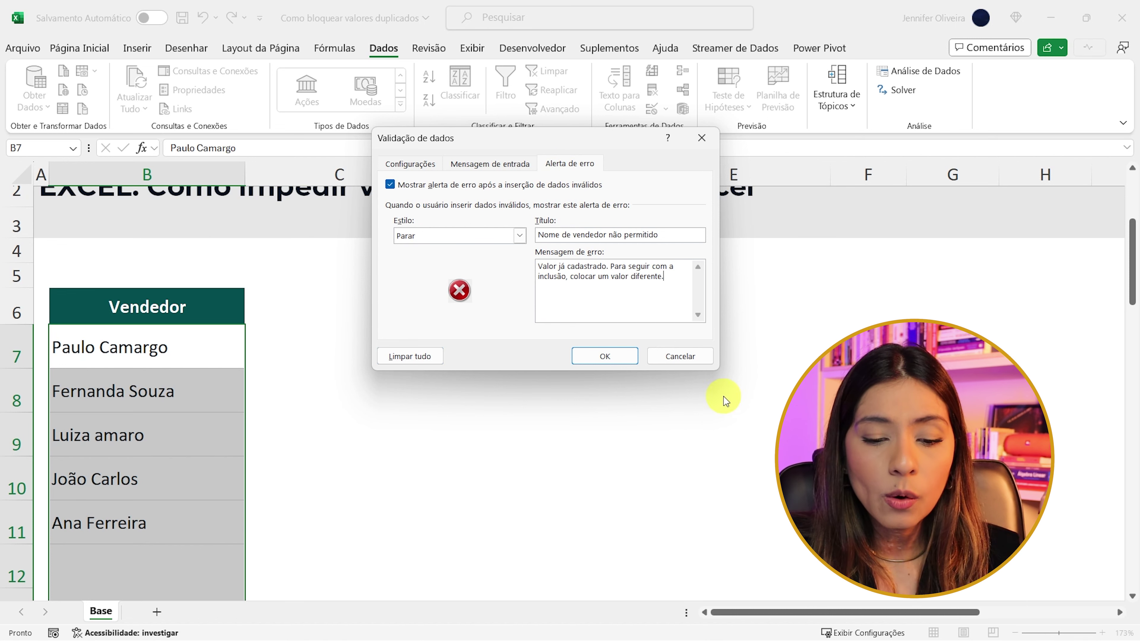
pyautogui.click(413, 164)
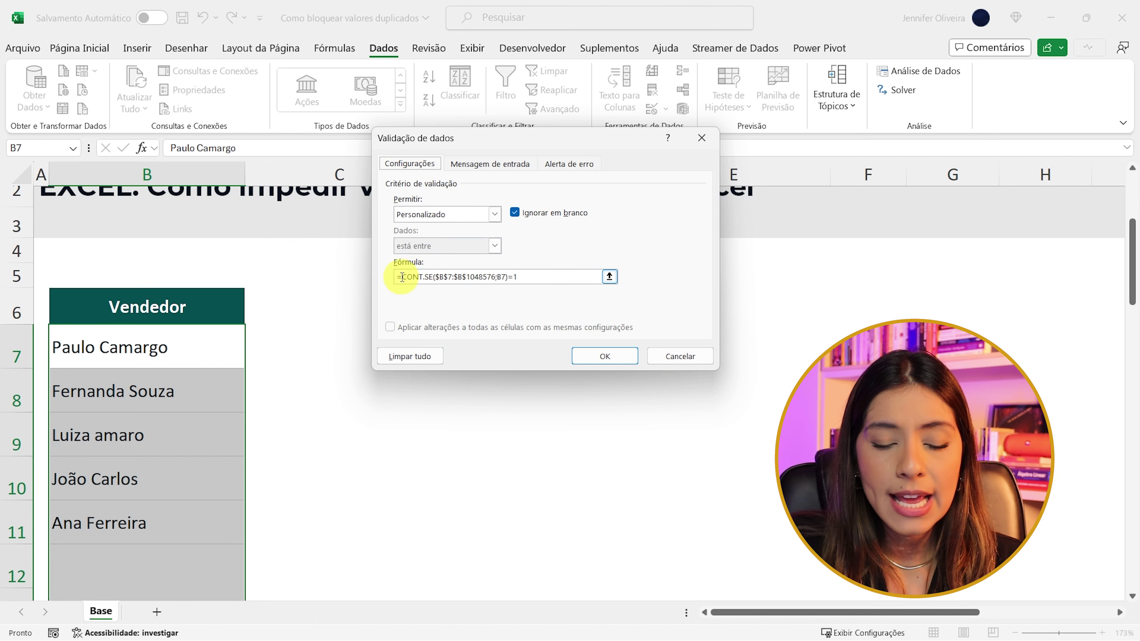
pyautogui.click(612, 349)
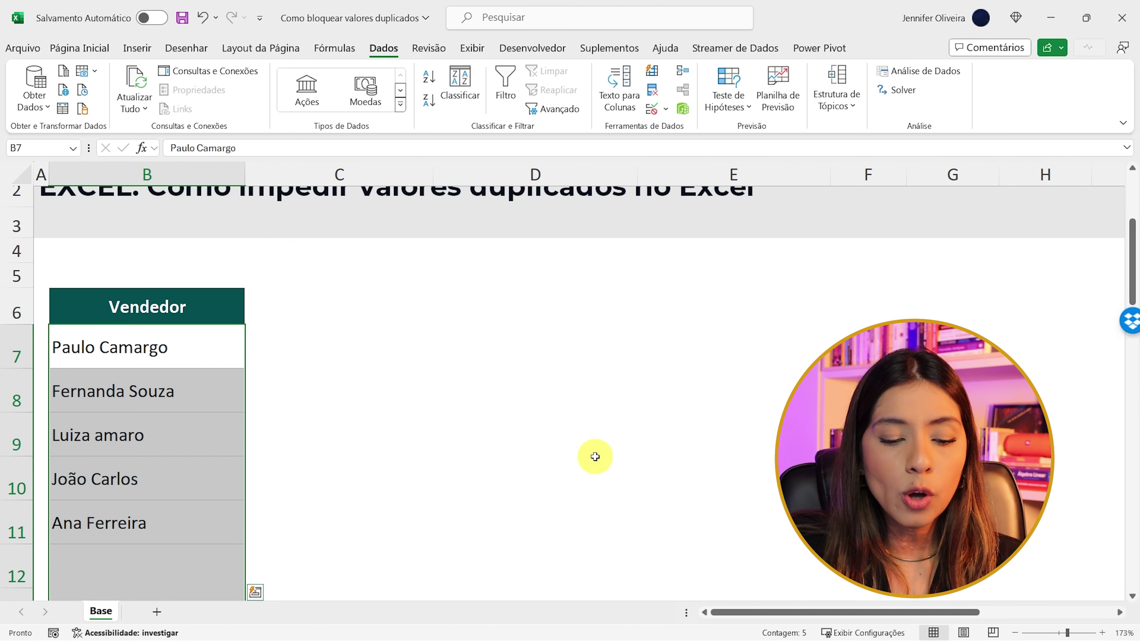
# Step: Add a new vendor name in B12, then repeat the first vendor's name in B13 to trigger the stop alert
pyautogui.click(85, 359)
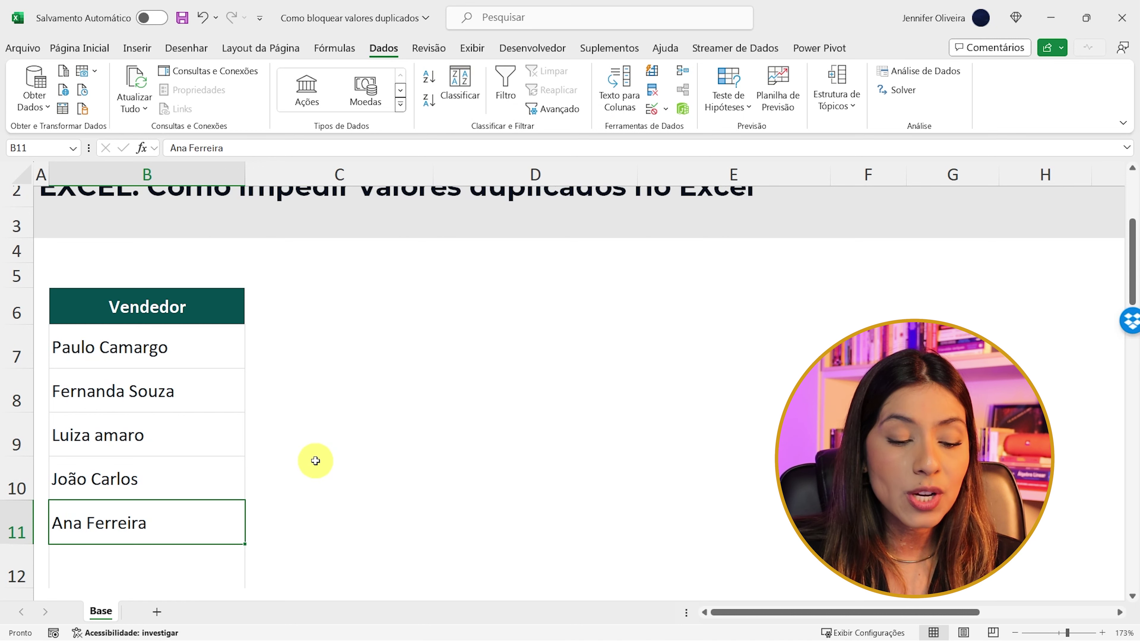
pyautogui.press('Down')
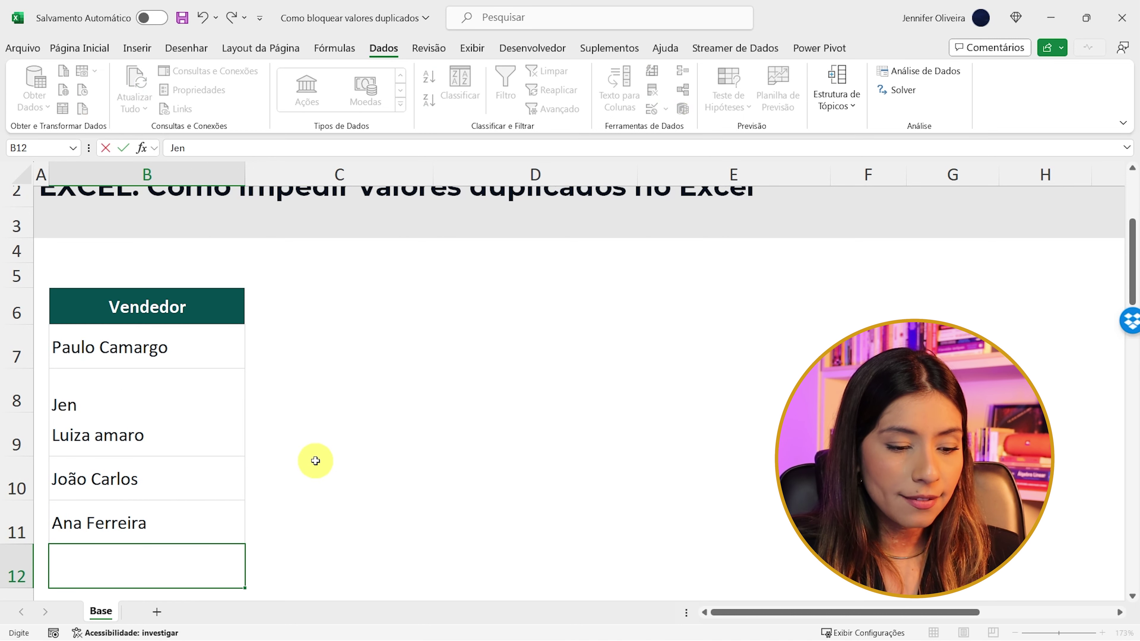
pyautogui.press('Down')
pyautogui.press('Down')
pyautogui.press('Up')
pyautogui.press('Up')
pyautogui.scroll(-2, 316, 461)
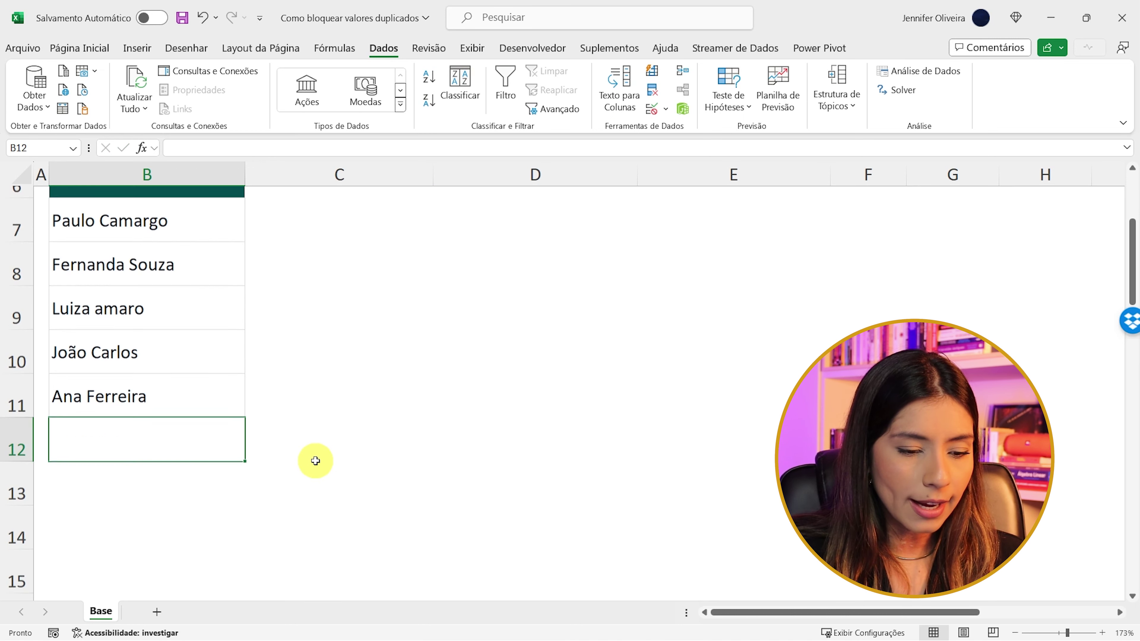
pyautogui.click(204, 460)
pyautogui.write('Jennife')
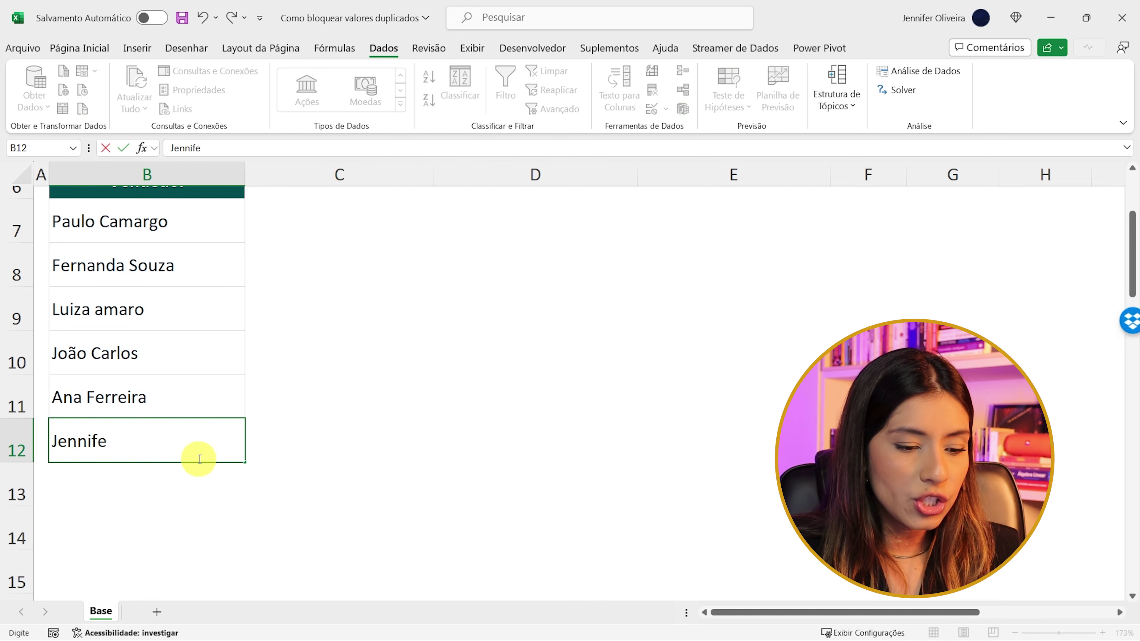
pyautogui.write('r Oliveira')
pyautogui.press('Return')
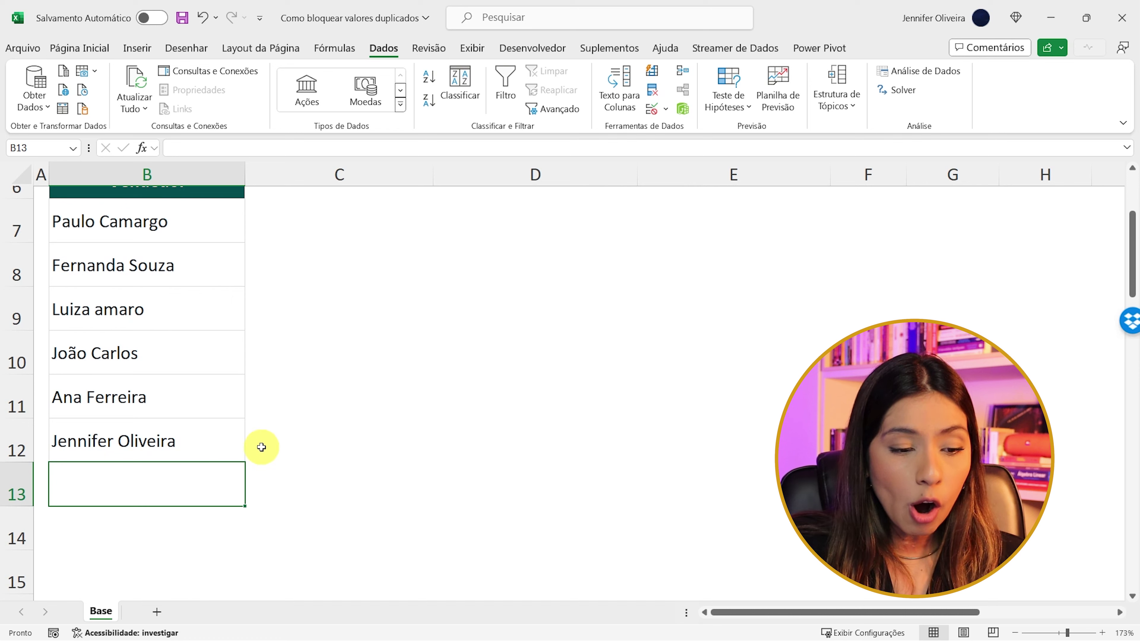
pyautogui.write('Paul')
pyautogui.press('Return')
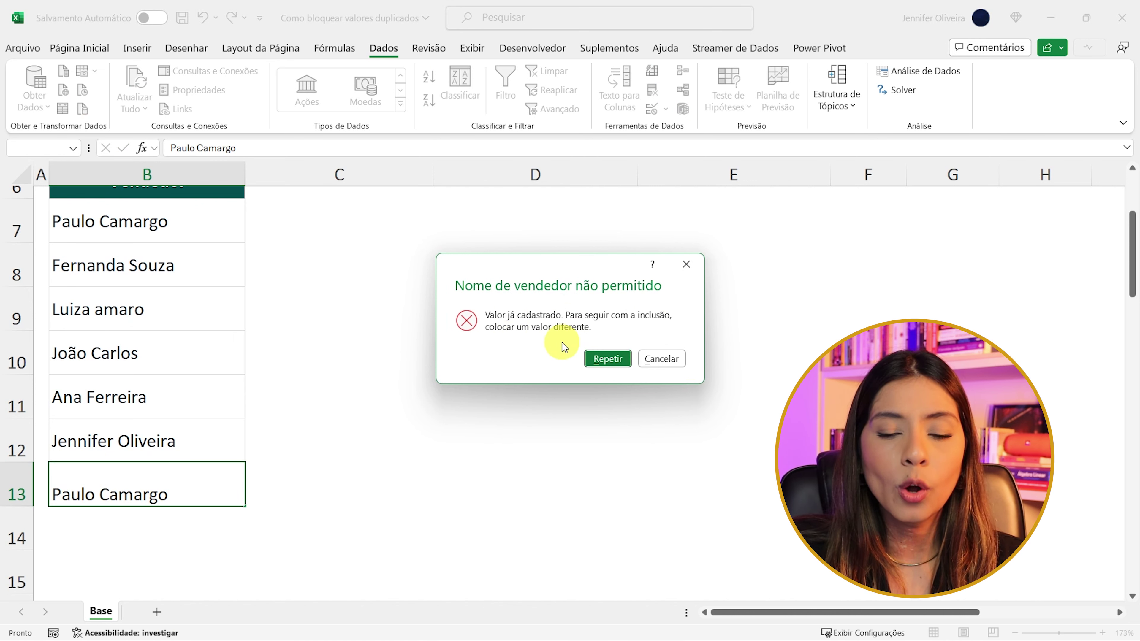
# Step: Retry B13 with another existing vendor name, confirm the Stop alert rejects it, then cancel to leave B13 empty
pyautogui.click(608, 359)
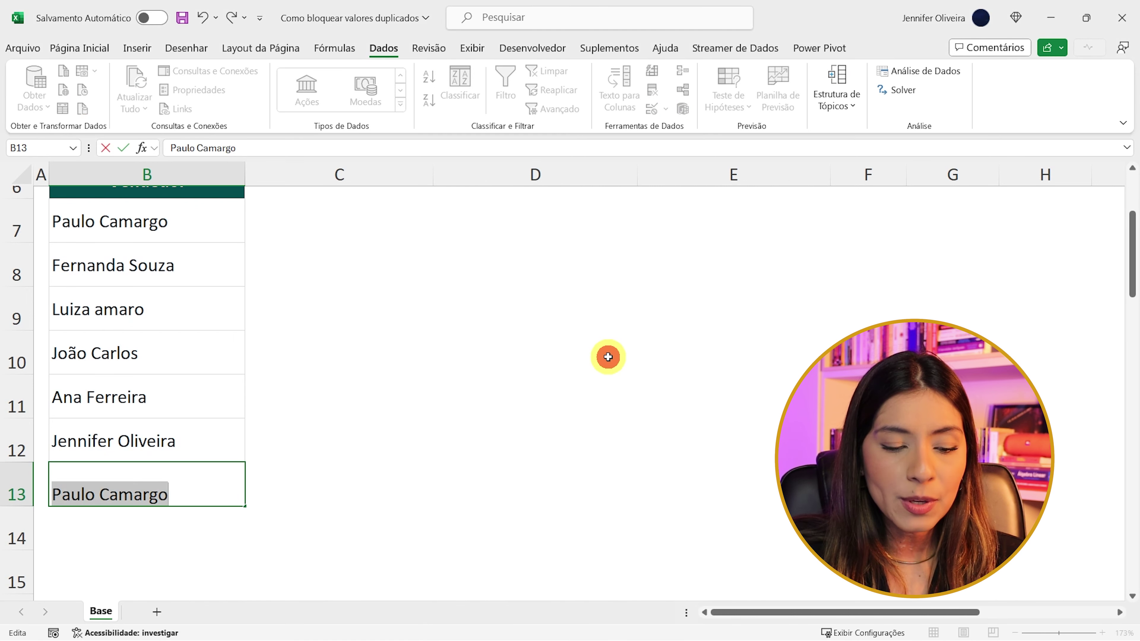
pyautogui.press('BackSpace')
pyautogui.write('Luiza')
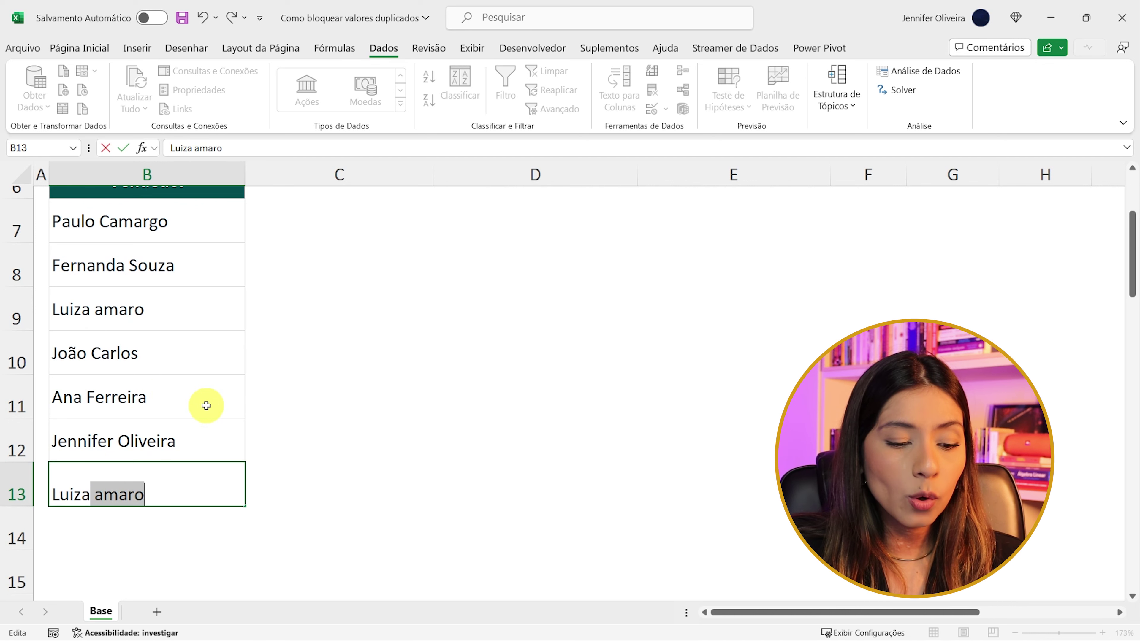
pyautogui.press('Return')
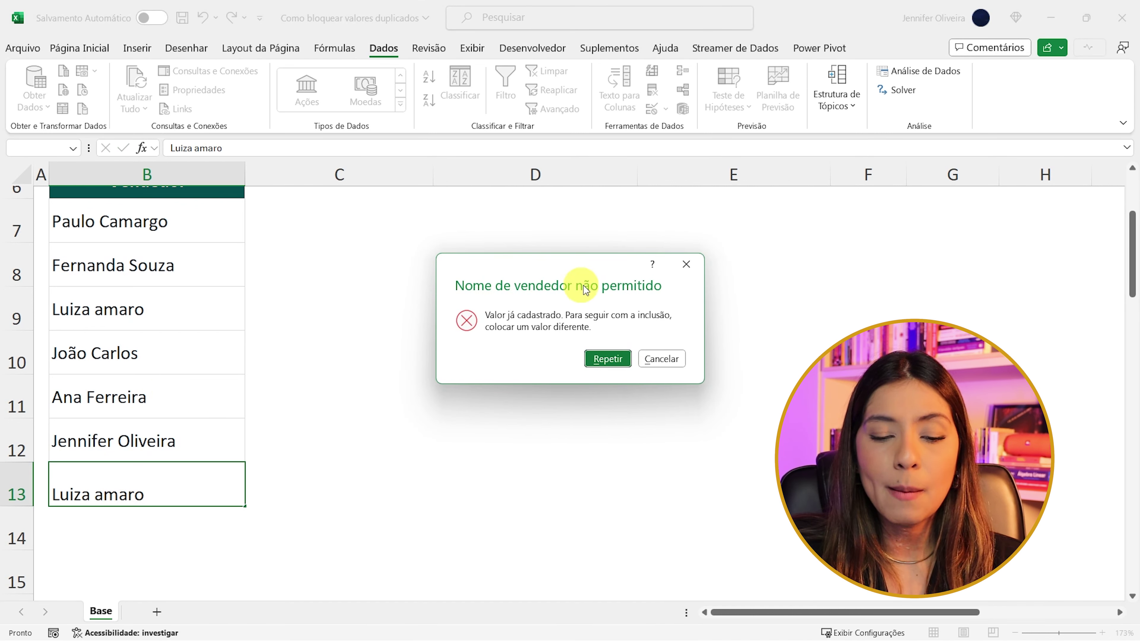
pyautogui.press('Escape')
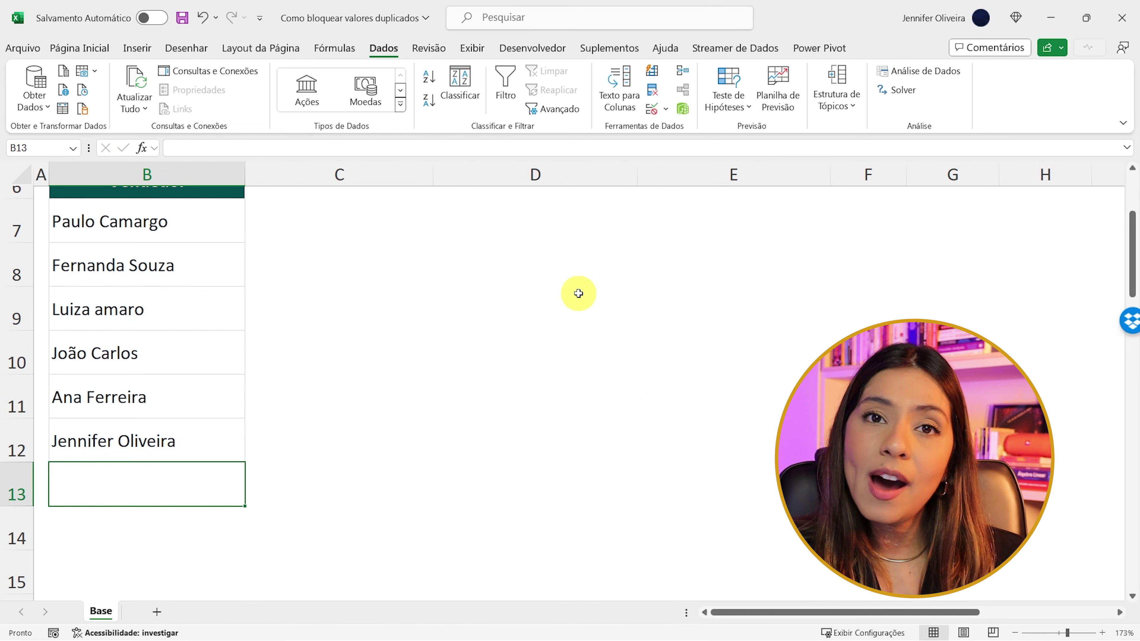